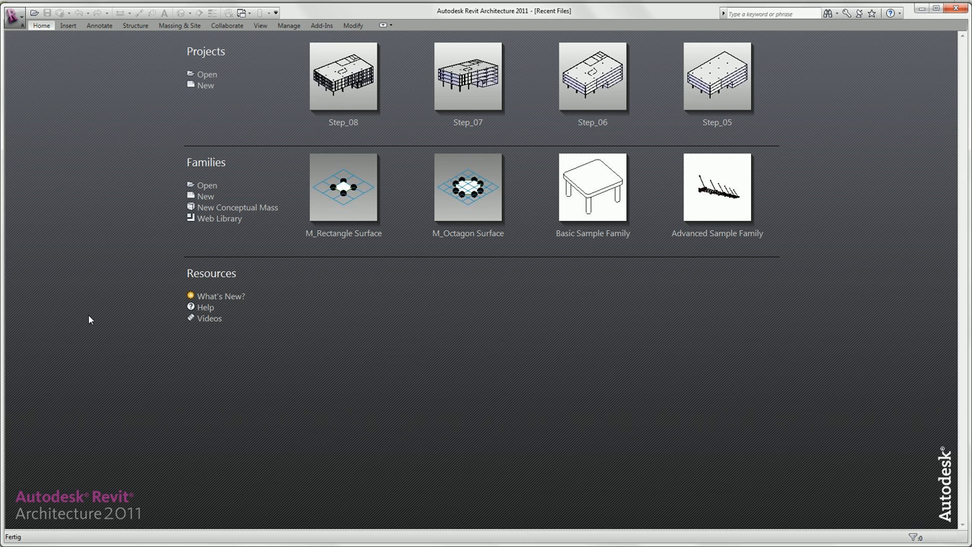
Step: Open the Step_09 project from the Tutorial_1_Getting_Started folder
{"action": "left_click", "coordinate": [205, 74]}
{"action": "left_click", "coordinate": [376, 296]}
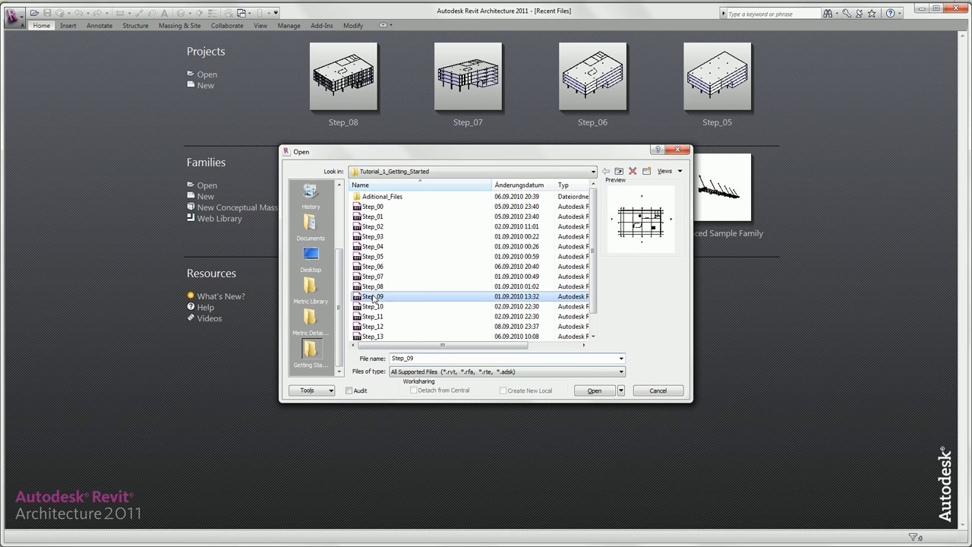
{"action": "left_click", "coordinate": [594, 390]}
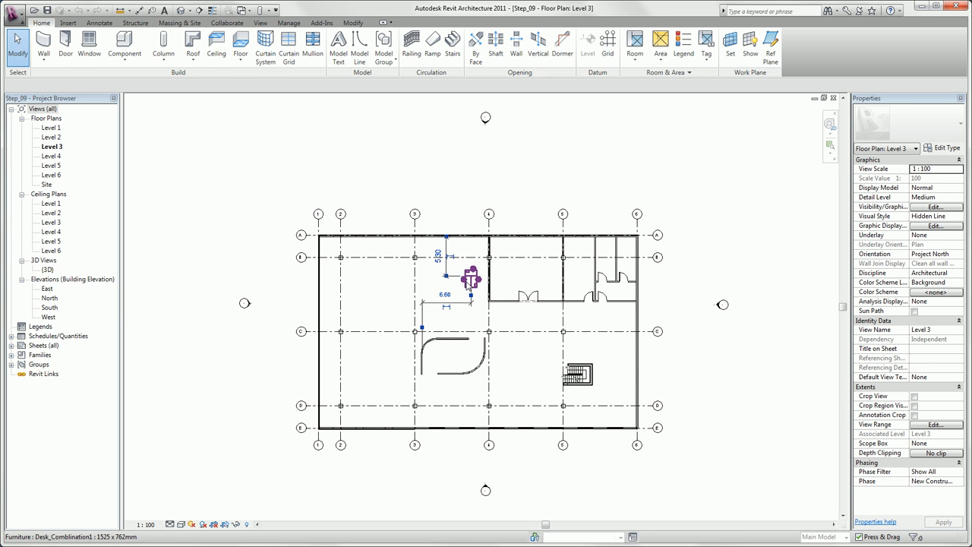
Step: Copy the desk combination three times to form a two-by-two arrangement in the bay between grids 3–4 and B–C
{"action": "left_click", "coordinate": [465, 280]}
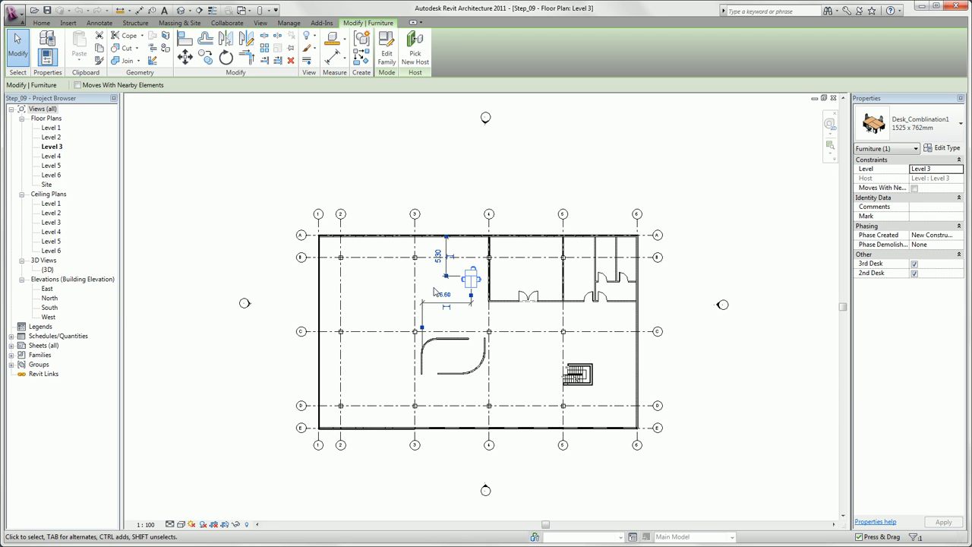
{"action": "left_click", "coordinate": [205, 57]}
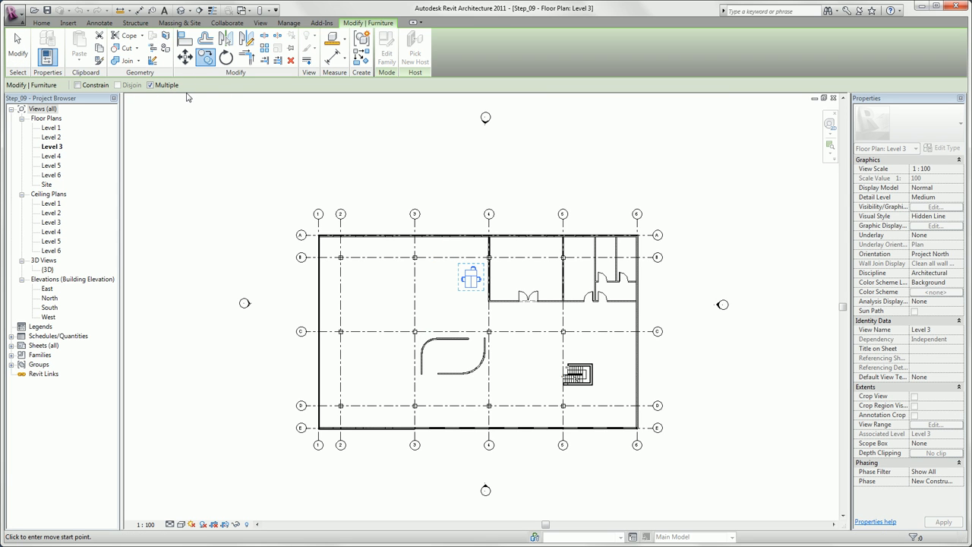
{"action": "left_click", "coordinate": [461, 290]}
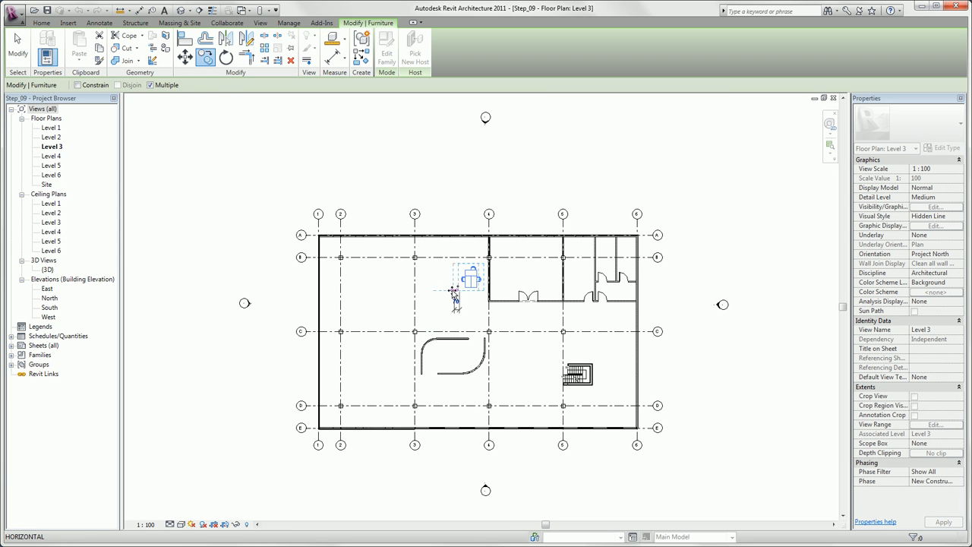
{"action": "left_click", "coordinate": [424, 291]}
{"action": "left_click", "coordinate": [424, 330]}
{"action": "left_click", "coordinate": [460, 326]}
{"action": "key", "text": "Escape"}
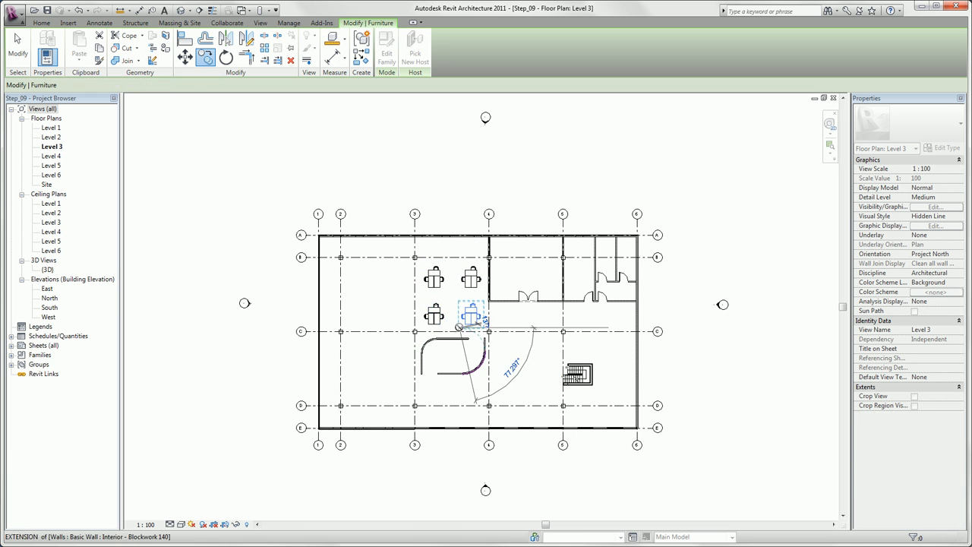
{"action": "left_click", "coordinate": [398, 270]}
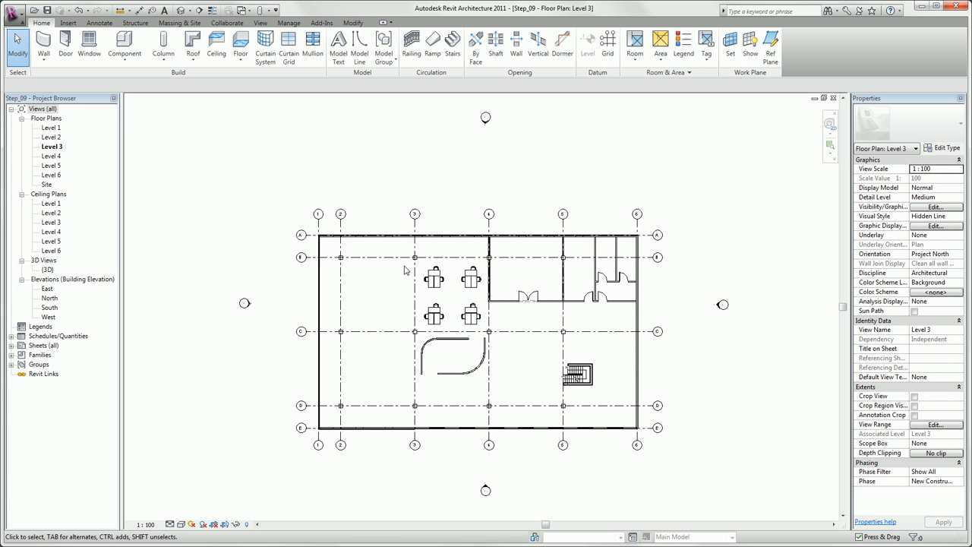
Step: Combine the four desk combinations into one model group, keeping the default name
{"action": "left_click_drag", "start_coordinate": [420, 265], "coordinate": [494, 343]}
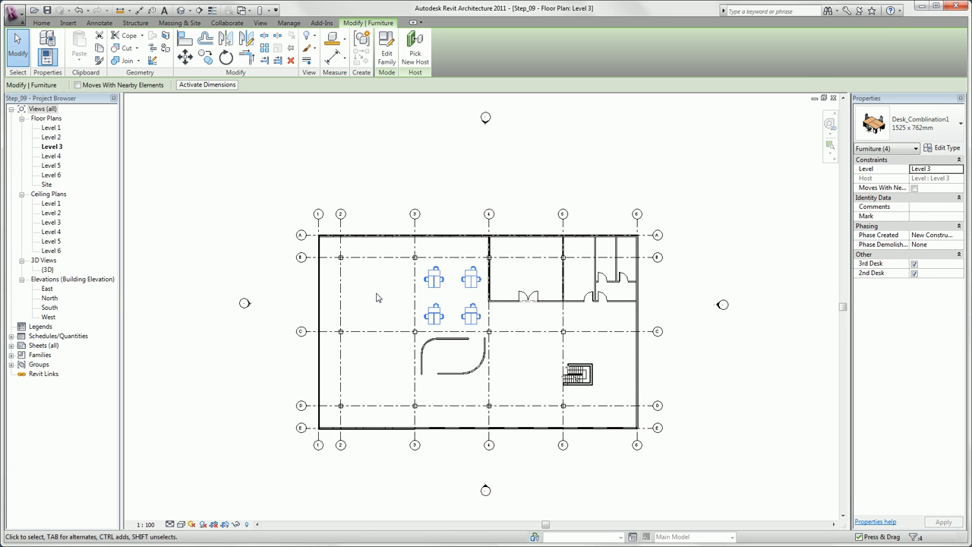
{"action": "left_click", "coordinate": [359, 40]}
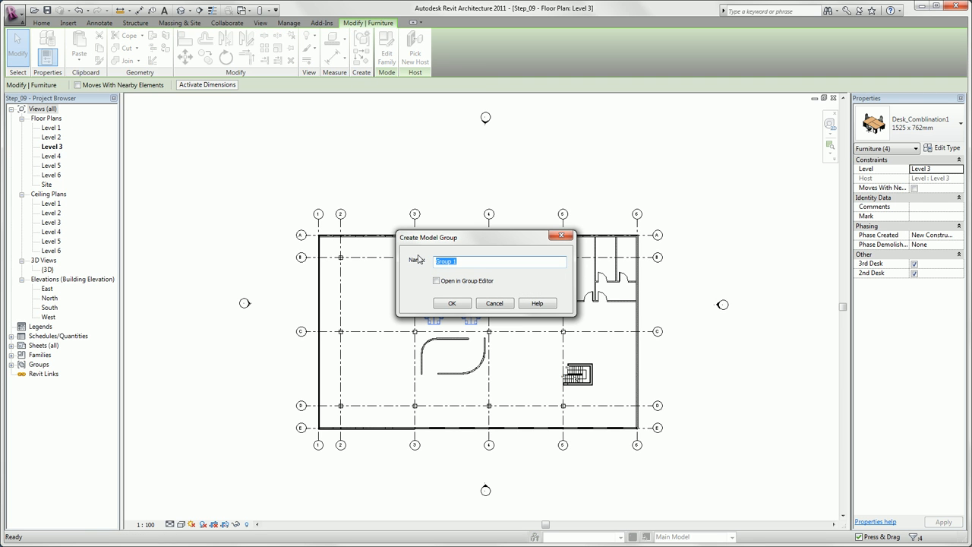
{"action": "left_click", "coordinate": [445, 305]}
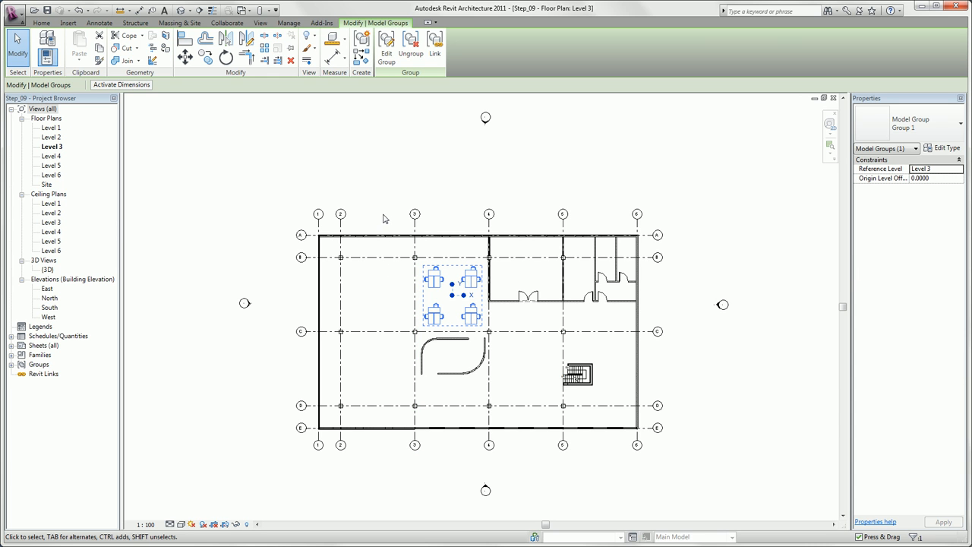
Step: Copy the desk group into the two bays between grids 2 and 3, one between B–C and one between C–D
{"action": "left_click", "coordinate": [205, 57]}
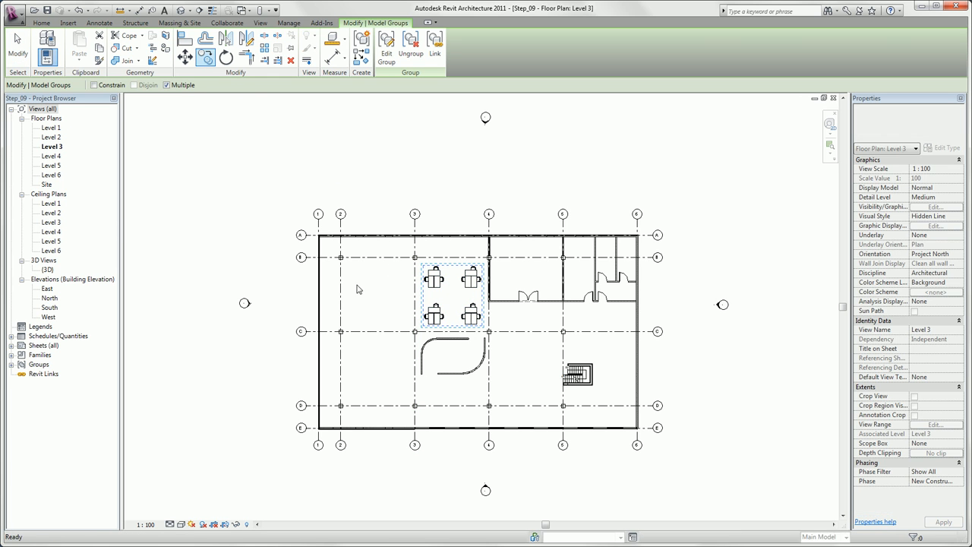
{"action": "left_click", "coordinate": [424, 324]}
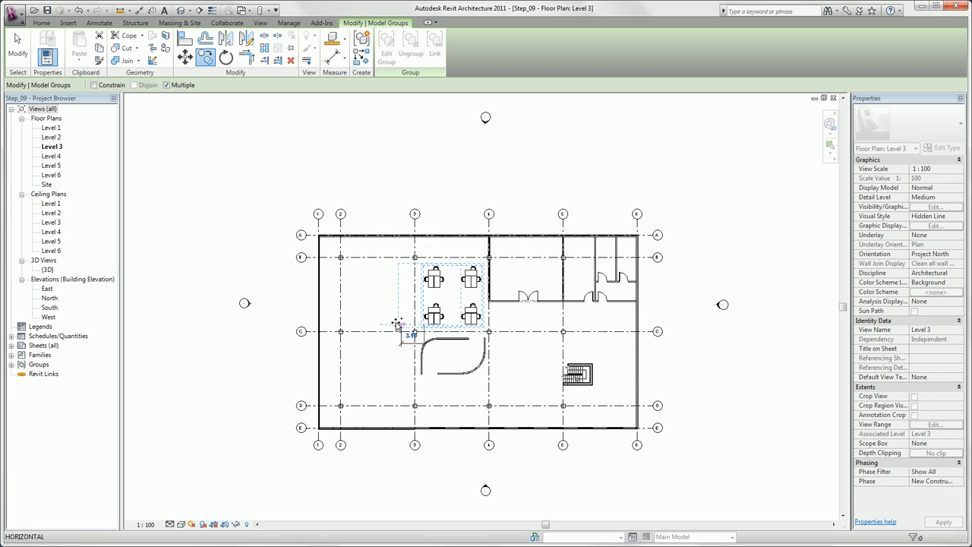
{"action": "left_click", "coordinate": [348, 325]}
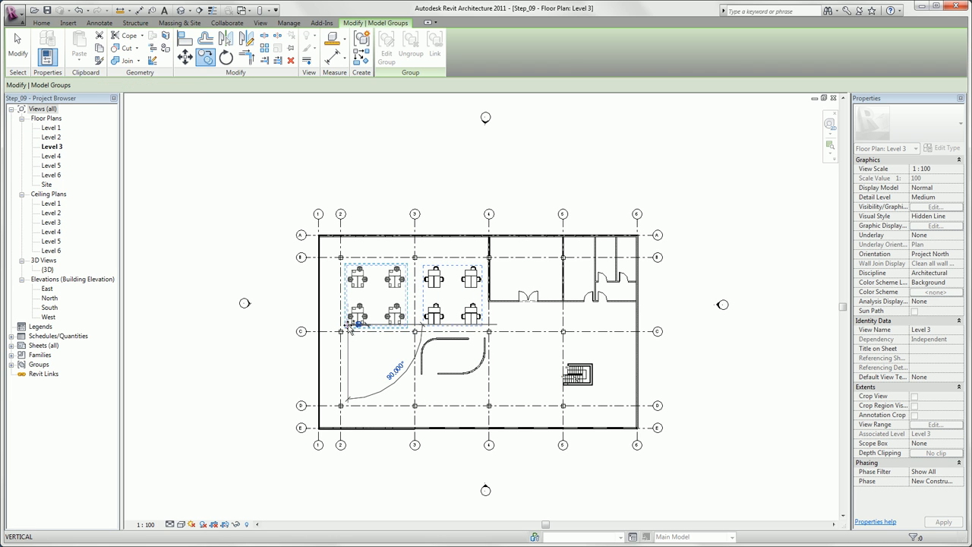
{"action": "left_click", "coordinate": [346, 397]}
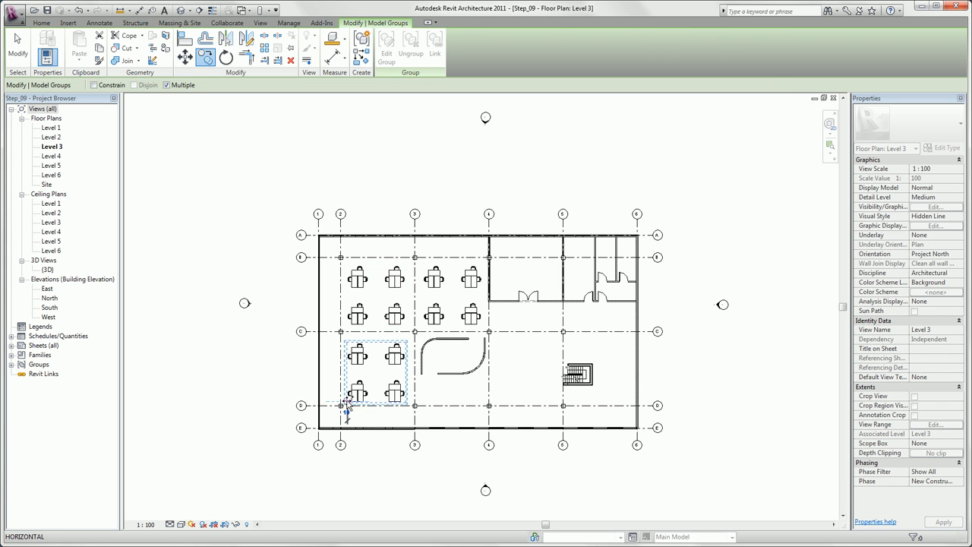
{"action": "left_click", "coordinate": [275, 345]}
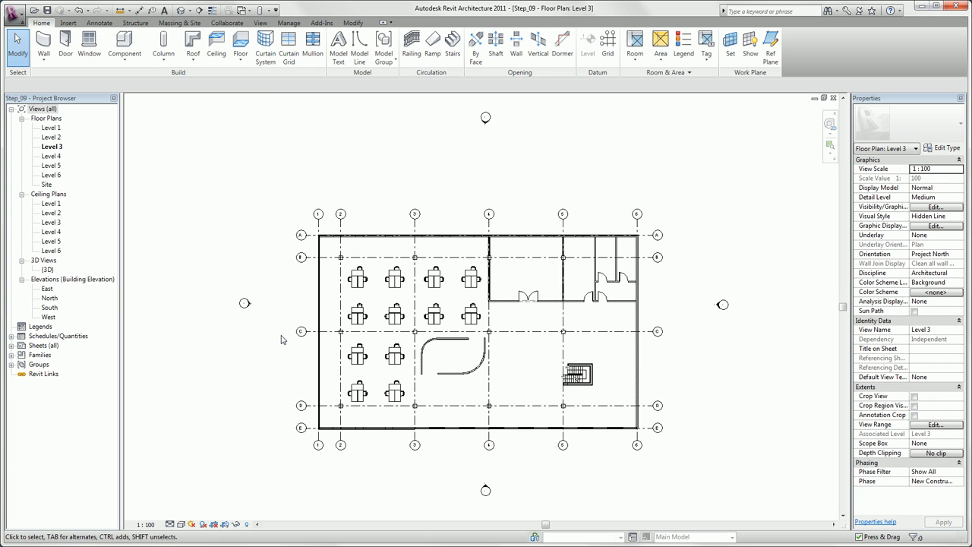
Step: Edit the desk group between grids 2–3 and B–C, turning off 3rd Desk for its two lower desk combinations
{"action": "left_click", "coordinate": [347, 307]}
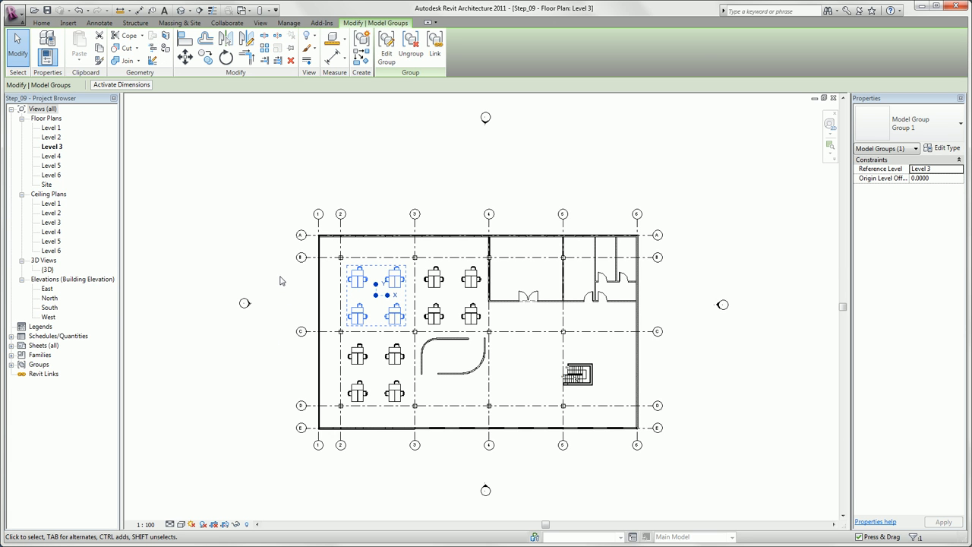
{"action": "left_click", "coordinate": [386, 53]}
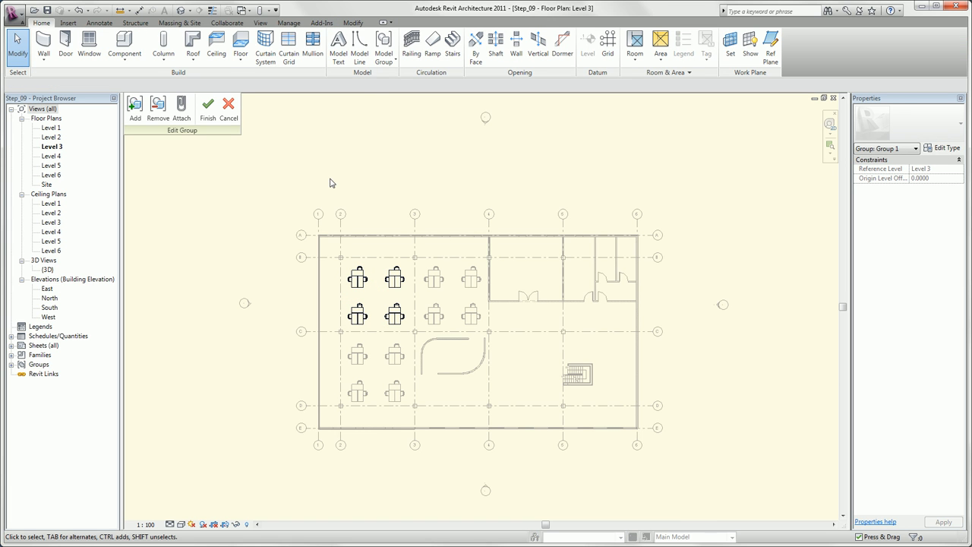
{"action": "left_click", "coordinate": [356, 314]}
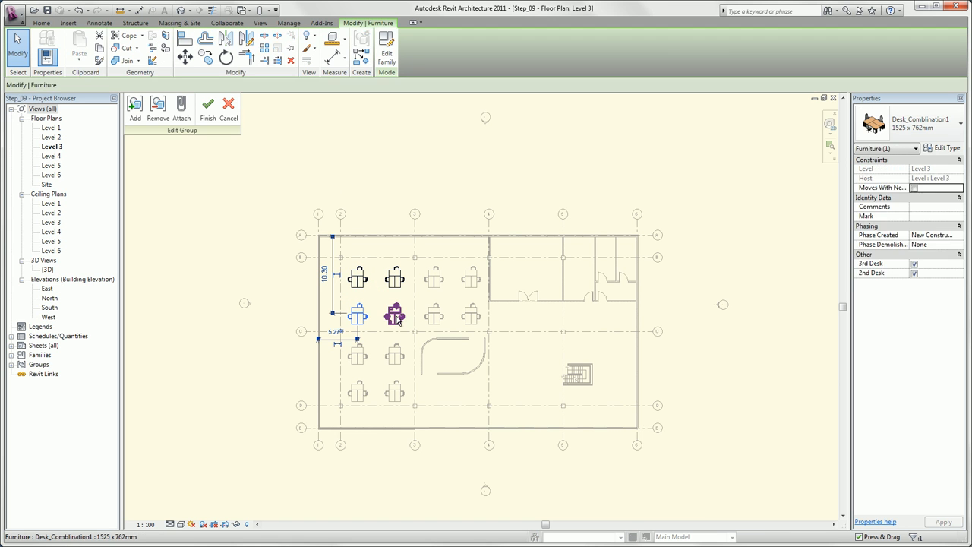
{"action": "left_click", "coordinate": [394, 316], "text": "ctrl"}
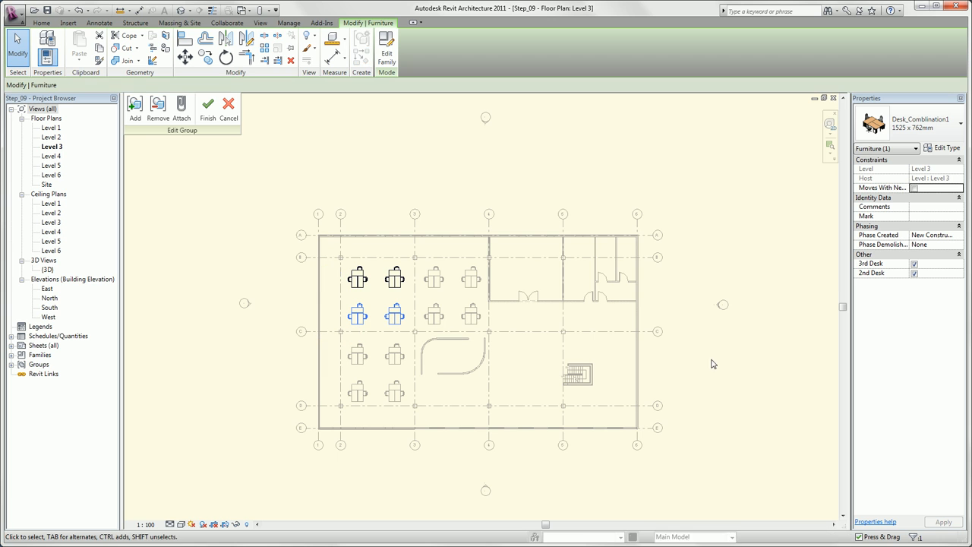
{"action": "left_click", "coordinate": [915, 264]}
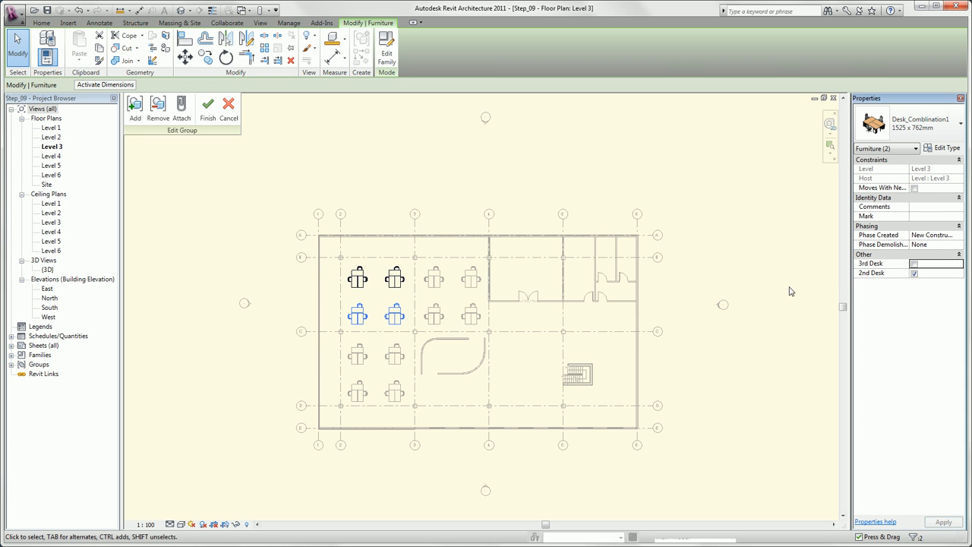
{"action": "left_click", "coordinate": [207, 107]}
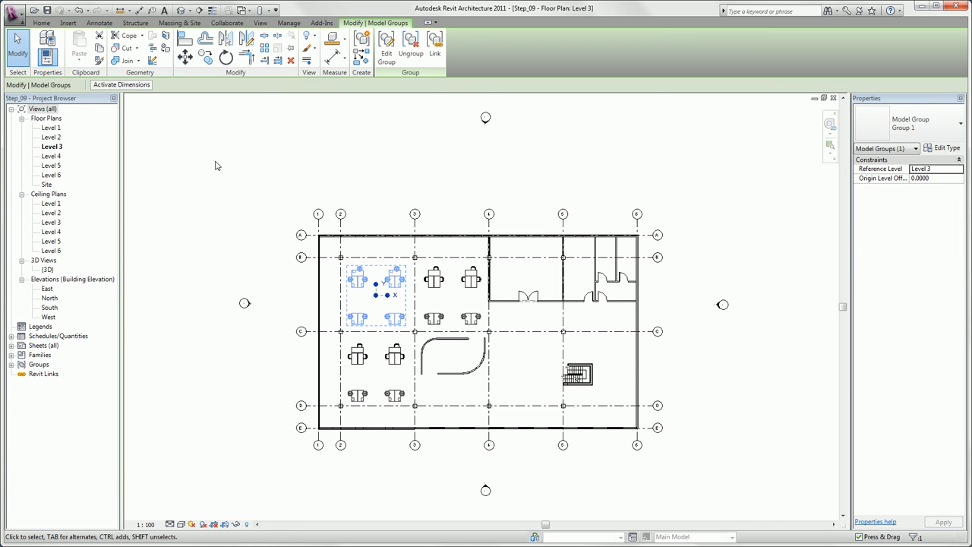
{"action": "left_click", "coordinate": [251, 209]}
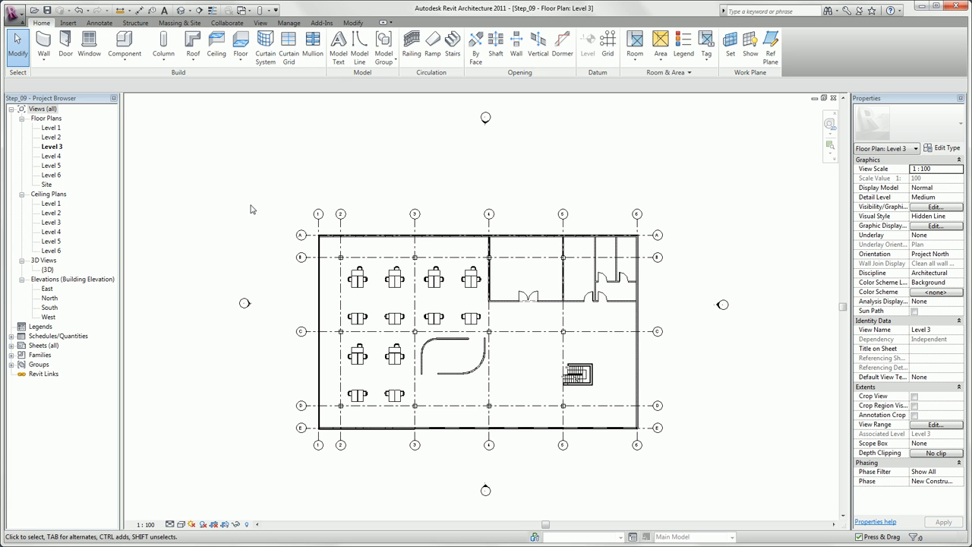
Step: Copy the desk group between grids 2–3 and C–D to the bay between grids 5 and 6, over the stair
{"action": "left_click", "coordinate": [357, 365]}
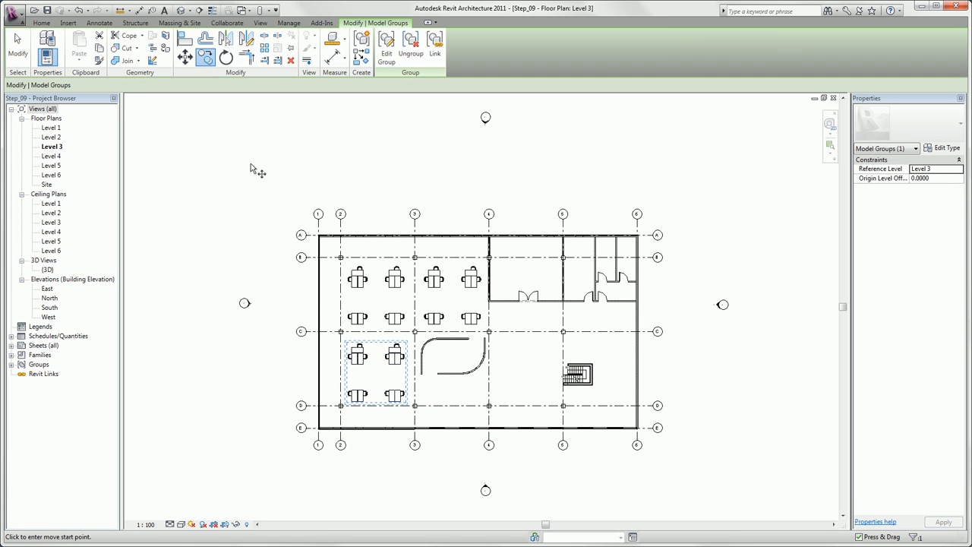
{"action": "left_click", "coordinate": [416, 406]}
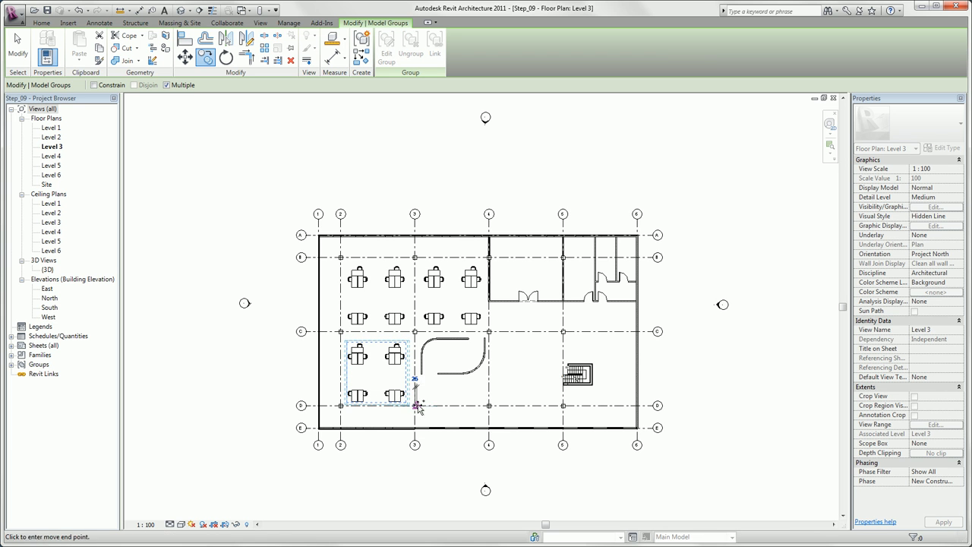
{"action": "left_click", "coordinate": [639, 405]}
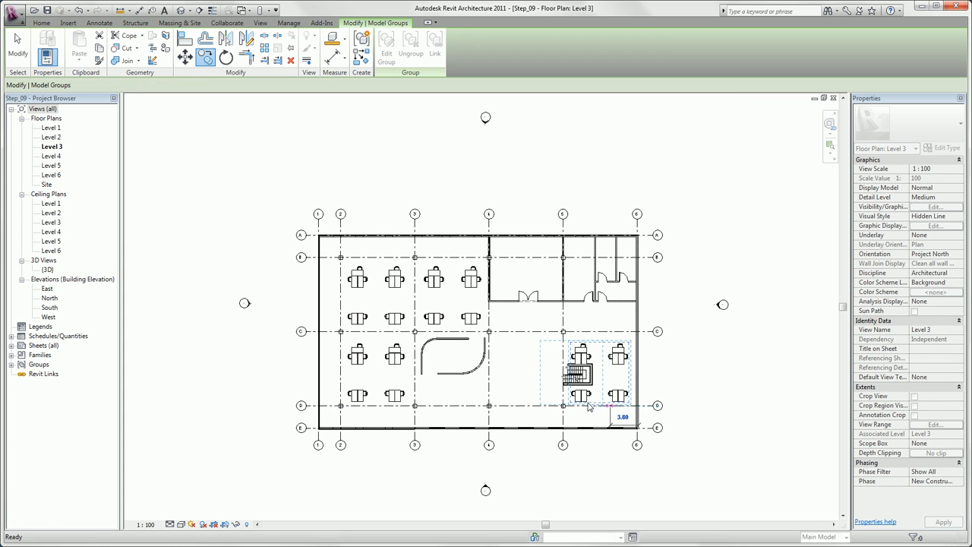
{"action": "left_click", "coordinate": [646, 396]}
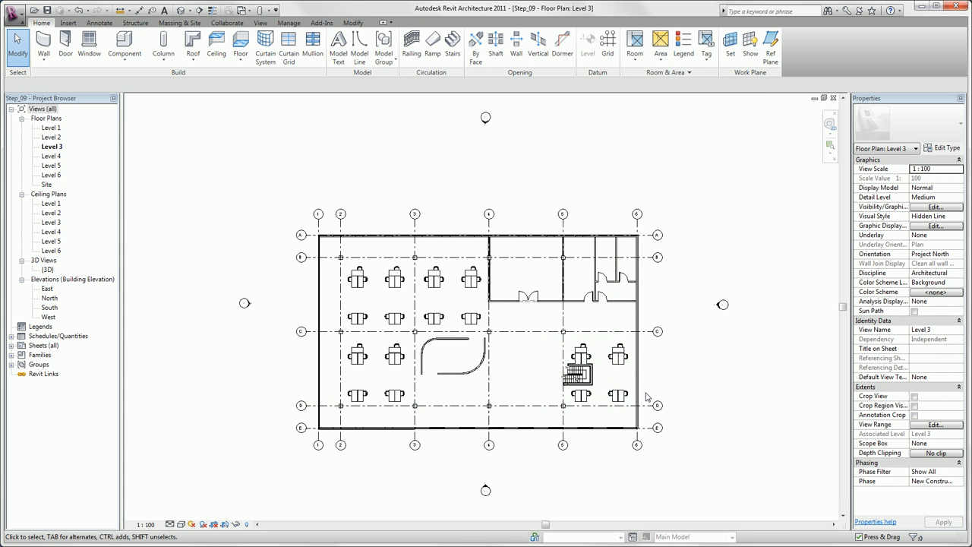
Step: Duplicate the group type of the desk group at the stair as Group 2
{"action": "left_click", "coordinate": [635, 372]}
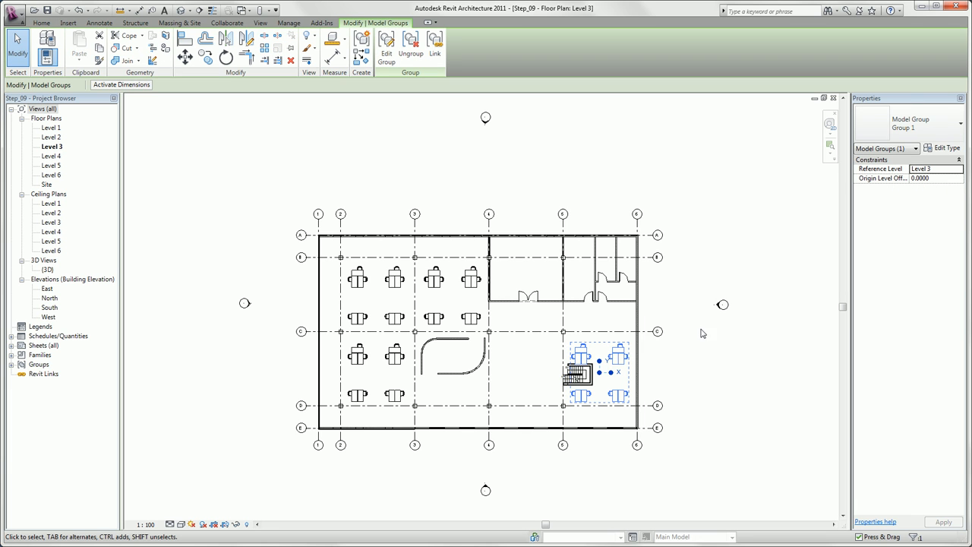
{"action": "left_click", "coordinate": [940, 150]}
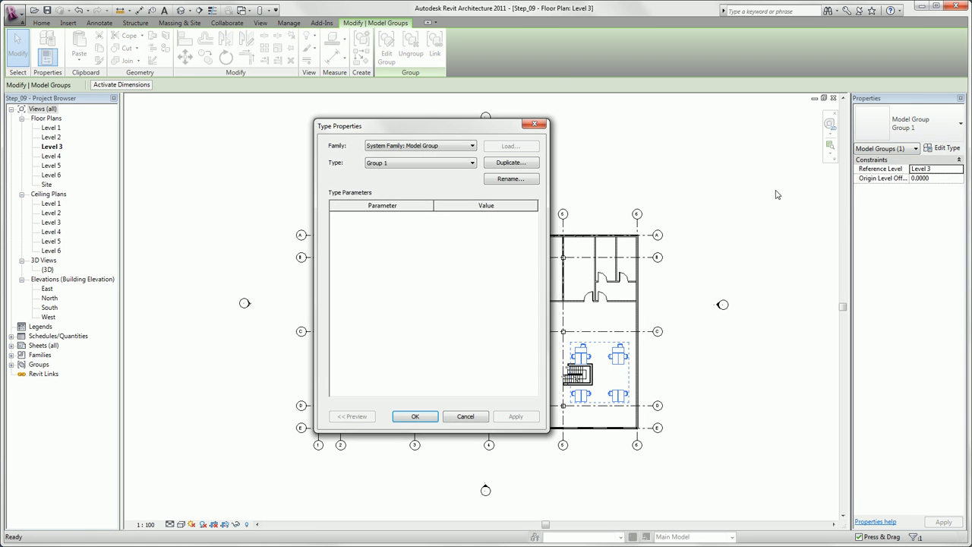
{"action": "left_click", "coordinate": [517, 166]}
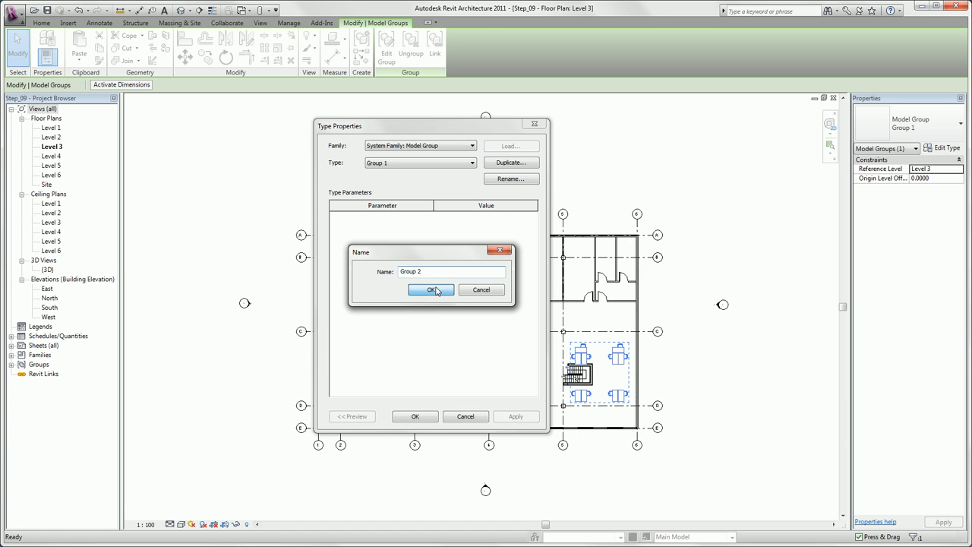
{"action": "left_click", "coordinate": [436, 290]}
{"action": "left_click", "coordinate": [415, 416]}
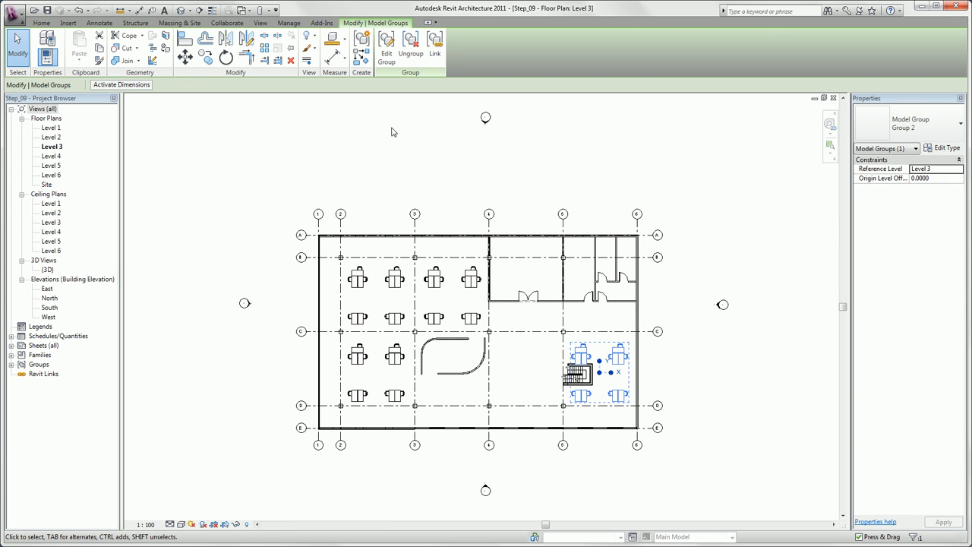
Step: Edit Group 2, deleting the desk that overlaps the stair and removing the upper desk beside grid 6 from the group
{"action": "left_click", "coordinate": [389, 57]}
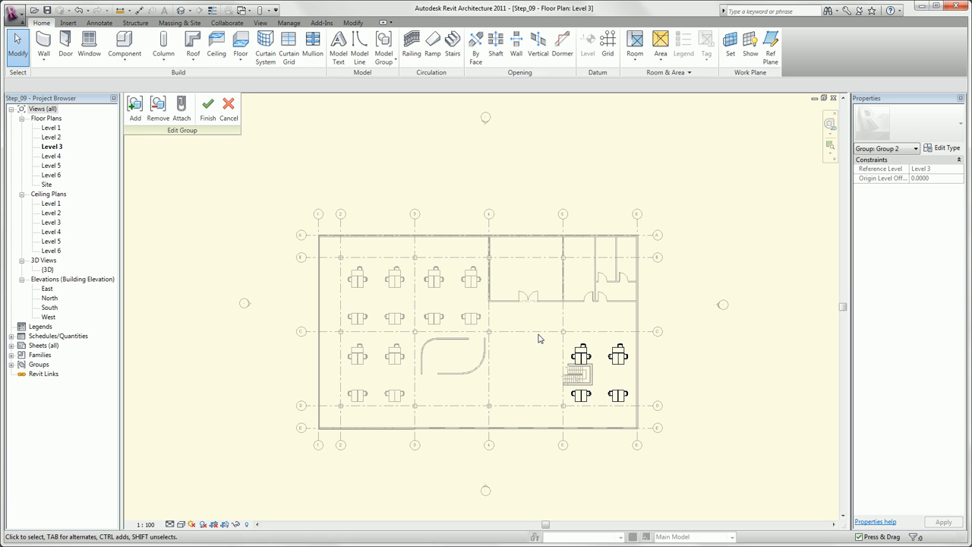
{"action": "left_click", "coordinate": [572, 351]}
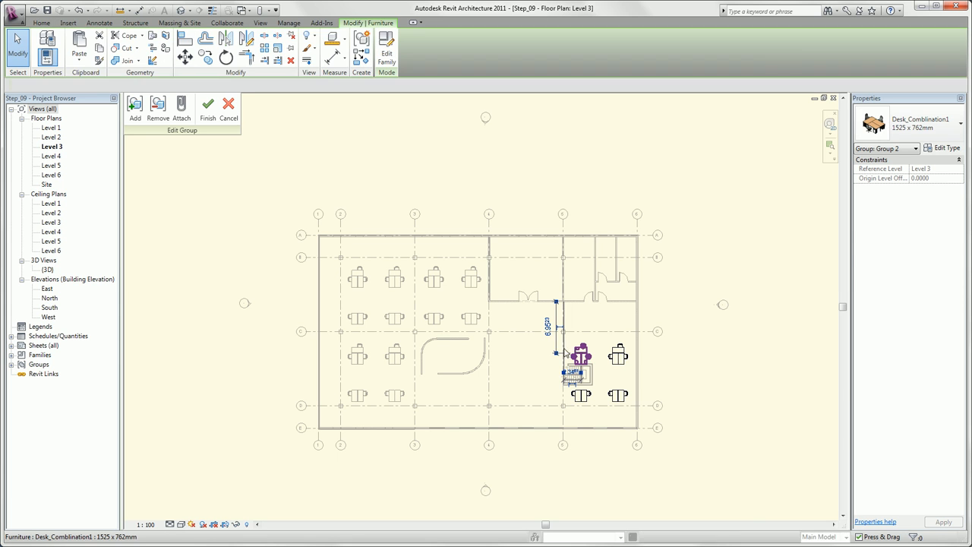
{"action": "key", "text": "Delete"}
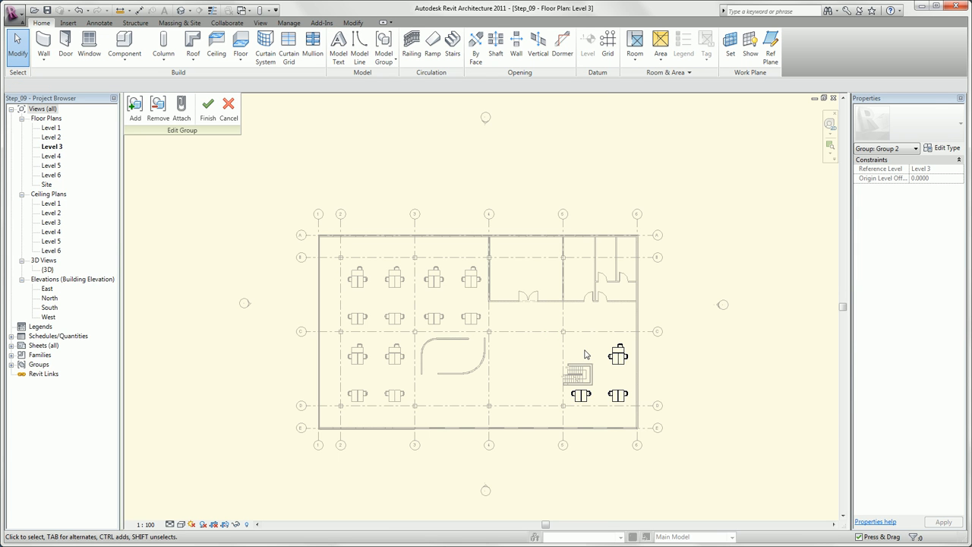
{"action": "left_click", "coordinate": [165, 113]}
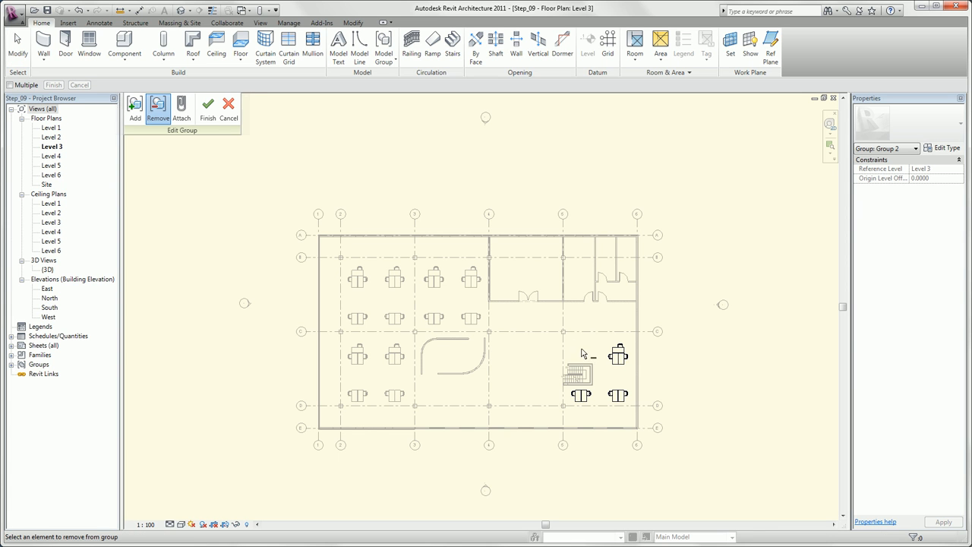
{"action": "left_click", "coordinate": [618, 355]}
{"action": "left_click", "coordinate": [205, 114]}
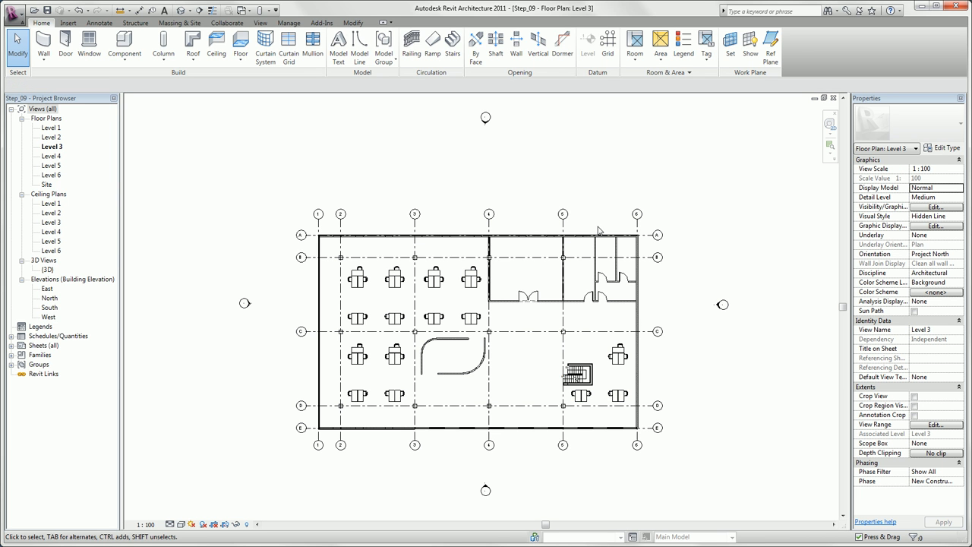
Step: Copy the Group 2 desk pair along grid D into the bays between grids 4–5 and 3–4
{"action": "left_click", "coordinate": [618, 395]}
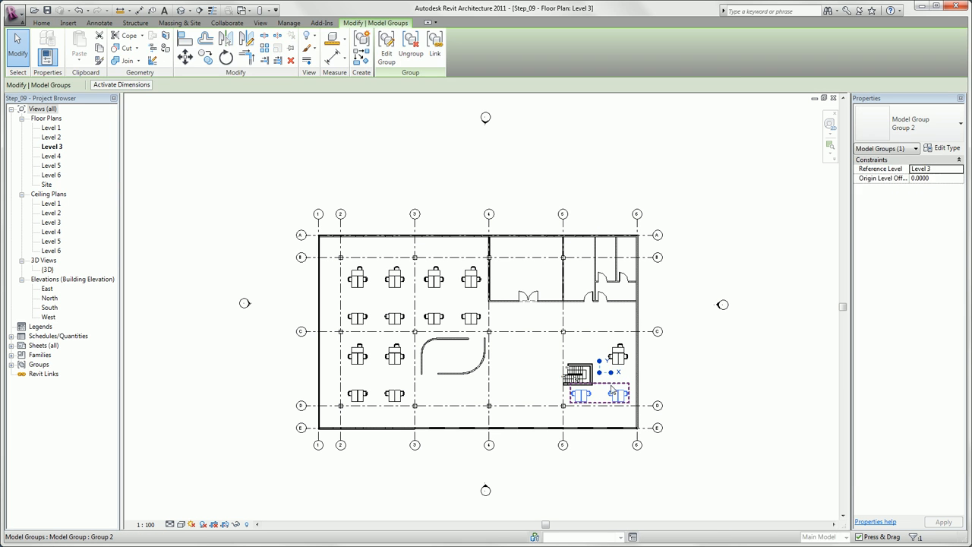
{"action": "key", "text": "c"}
{"action": "key", "text": "o"}
{"action": "left_click", "coordinate": [562, 416]}
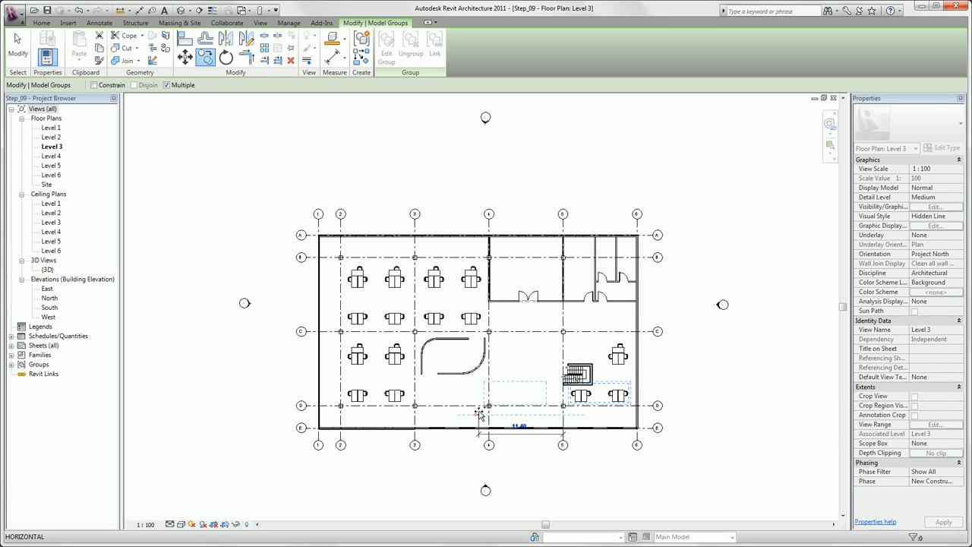
{"action": "left_click", "coordinate": [488, 416]}
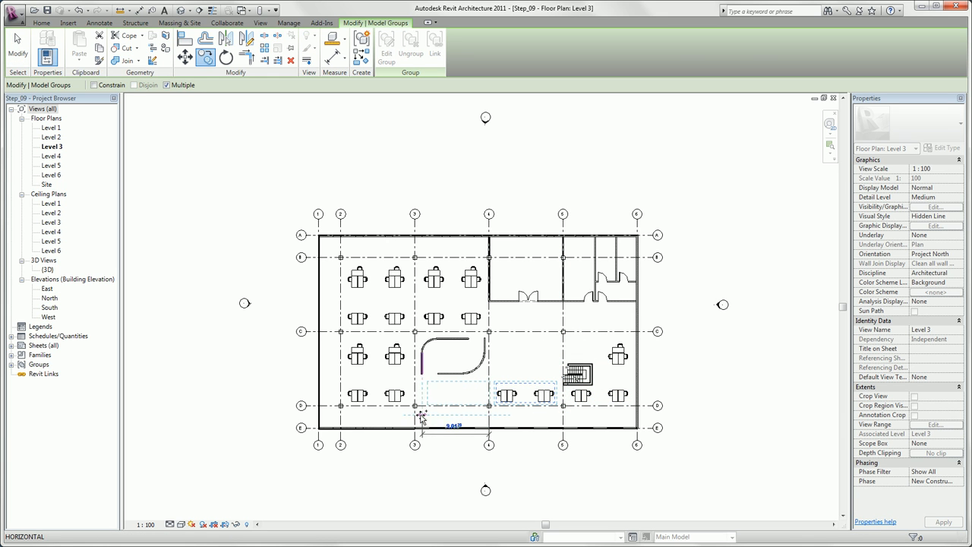
{"action": "left_click", "coordinate": [413, 419]}
{"action": "key", "text": "Escape"}
{"action": "key", "text": "Escape"}
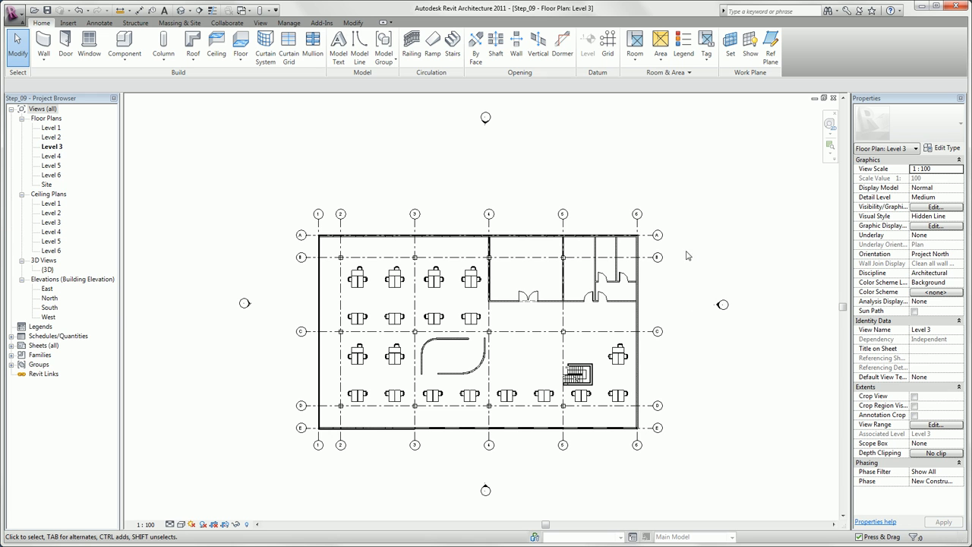
Step: Place a new tagged room in the enclosed space with the double door between grids 4 and 5
{"action": "left_click", "coordinate": [635, 56]}
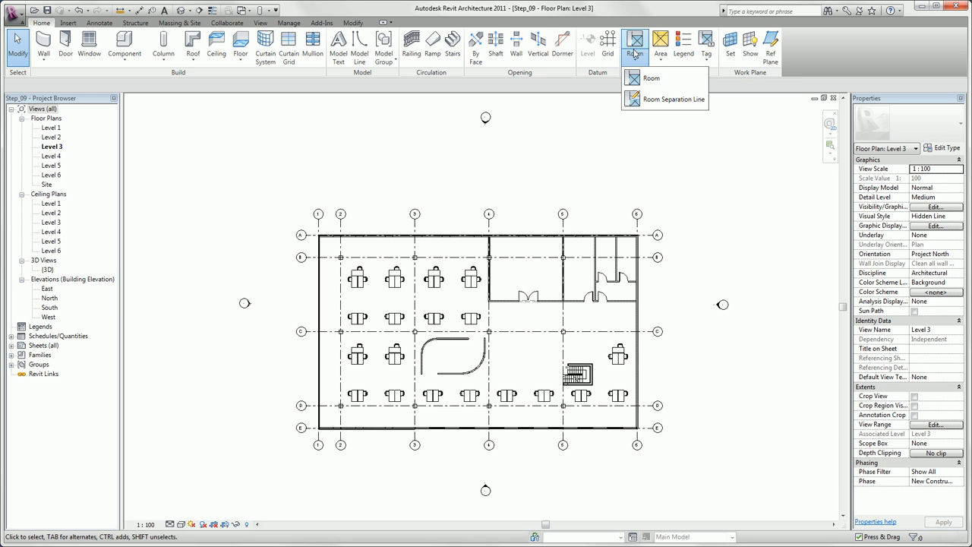
{"action": "left_click", "coordinate": [642, 78]}
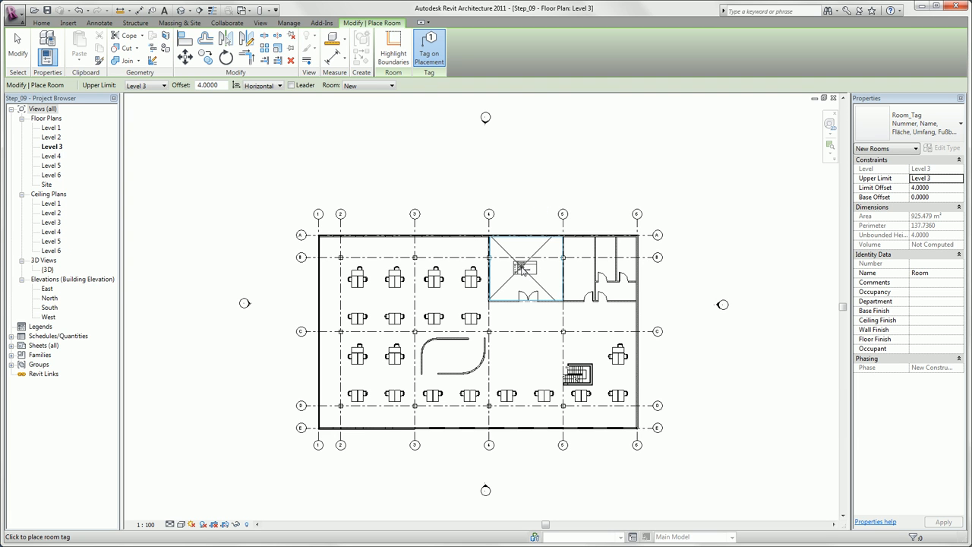
{"action": "scroll", "coordinate": [520, 267], "scroll_direction": "up", "scroll_amount": 4}
{"action": "scroll", "coordinate": [521, 267], "scroll_direction": "up", "scroll_amount": 2}
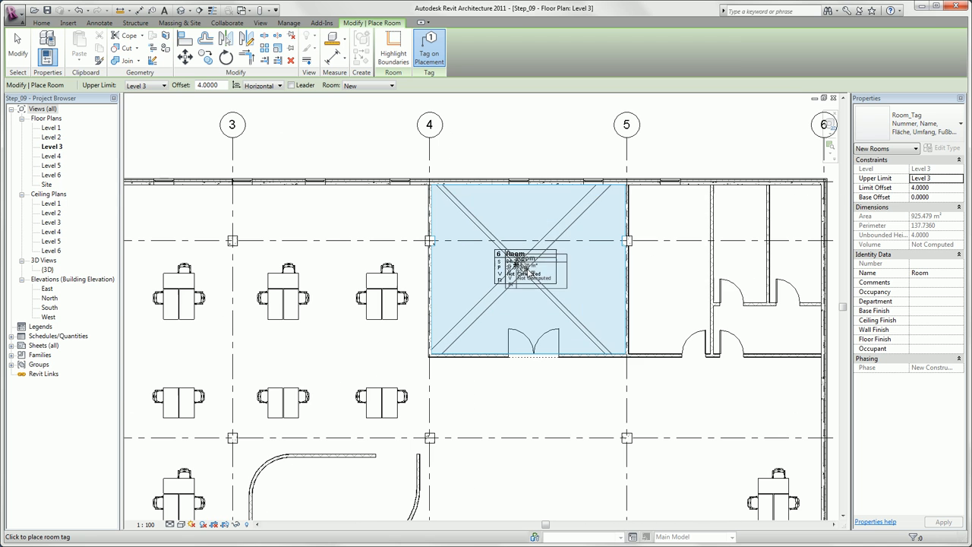
{"action": "left_click", "coordinate": [518, 265]}
{"action": "key", "text": "Escape"}
{"action": "key", "text": "Escape"}
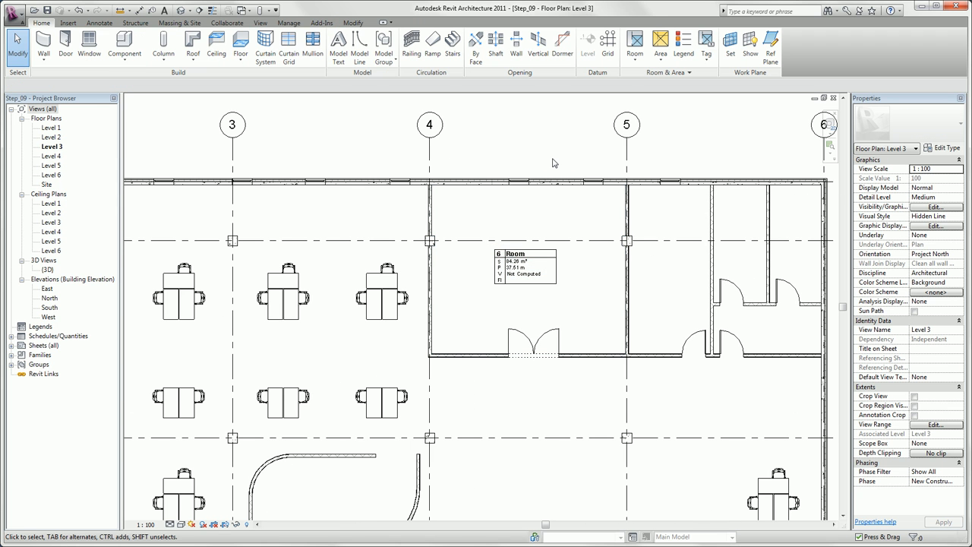
Step: Rename the room between grids 4 and 5 as Conference through its tag
{"action": "left_click", "coordinate": [524, 255]}
{"action": "left_click", "coordinate": [524, 253]}
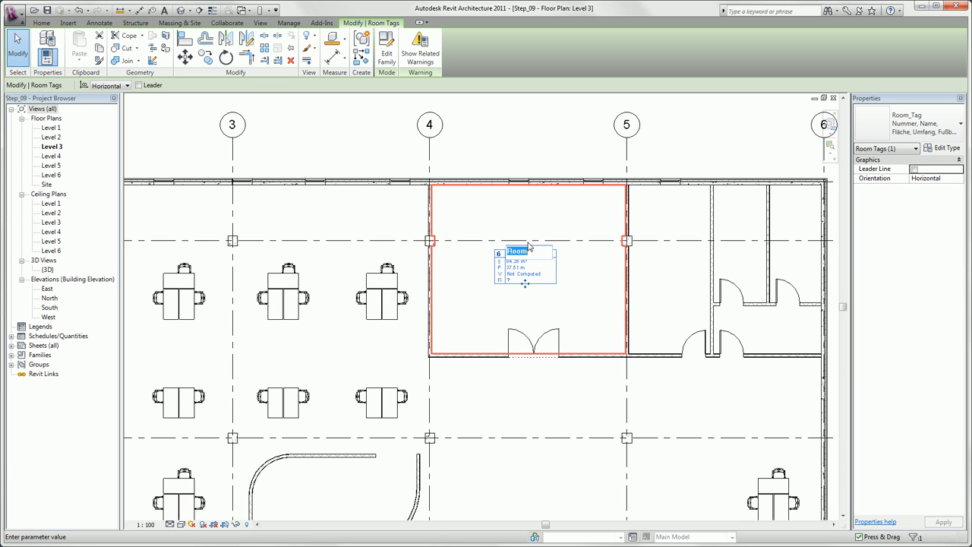
{"action": "type", "text": "Conference"}
{"action": "left_click", "coordinate": [565, 153]}
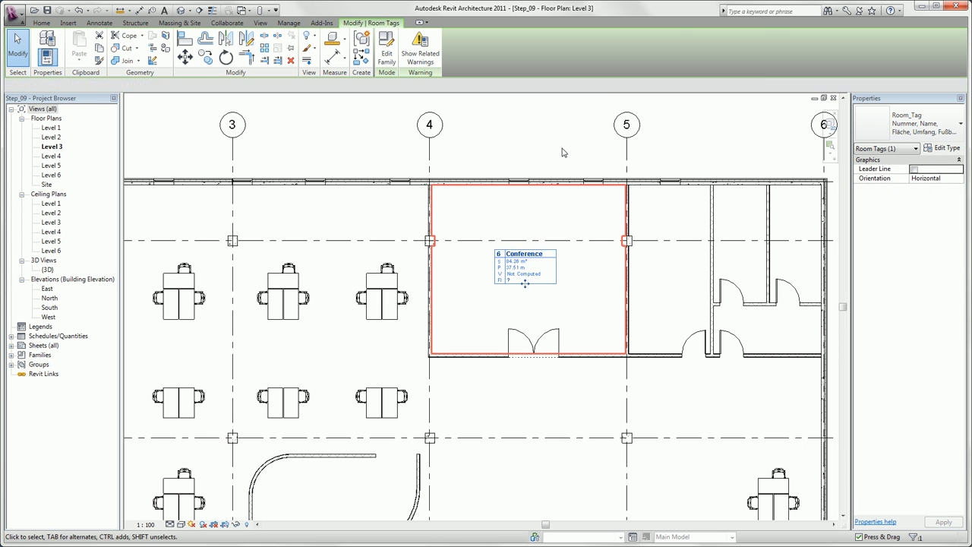
Step: Set the area and volume computations to Areas and Volumes
{"action": "scroll", "coordinate": [567, 172], "scroll_direction": "up", "scroll_amount": 1}
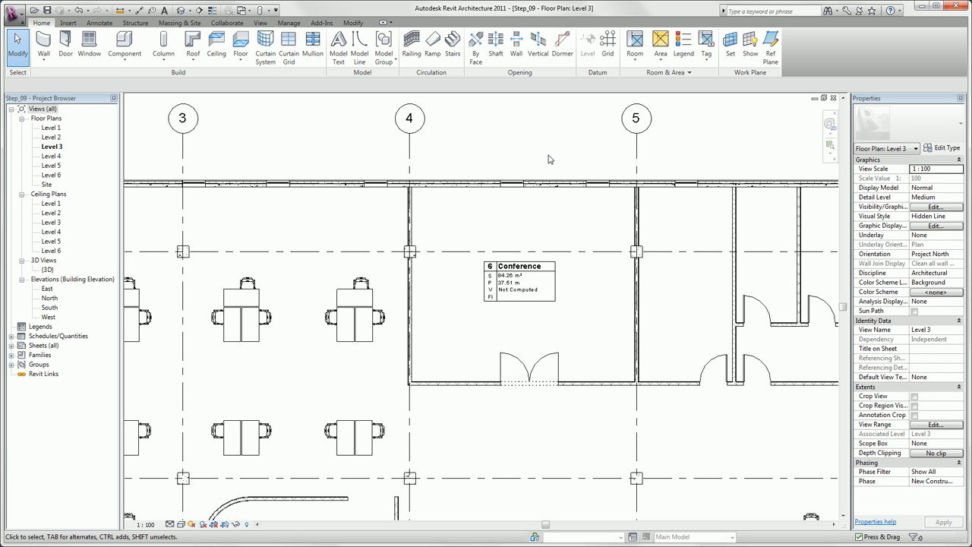
{"action": "left_click", "coordinate": [664, 74]}
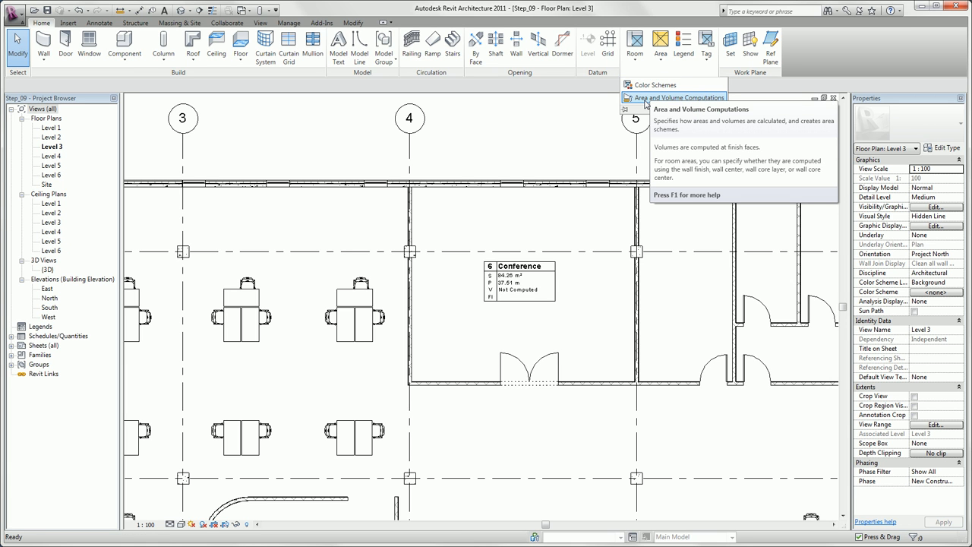
{"action": "left_click", "coordinate": [646, 99]}
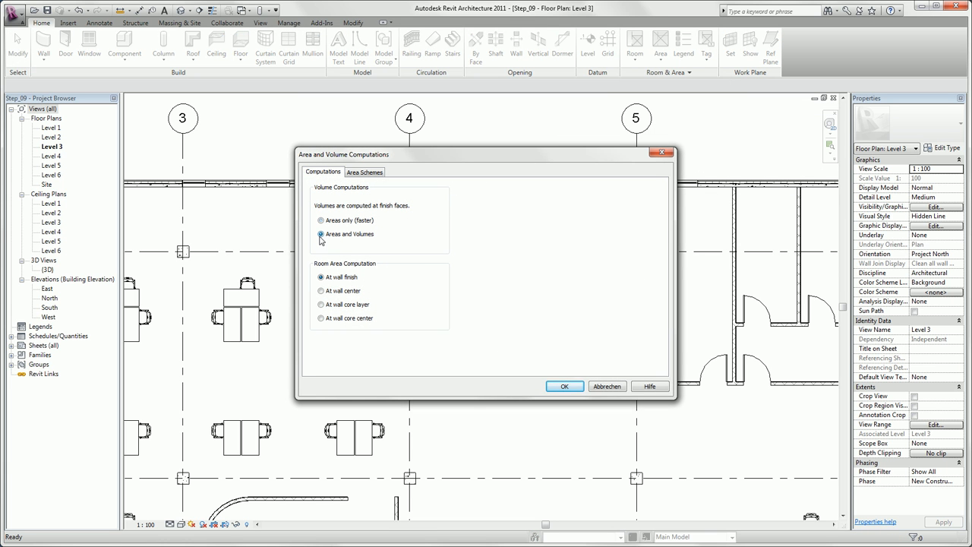
{"action": "left_click", "coordinate": [564, 386]}
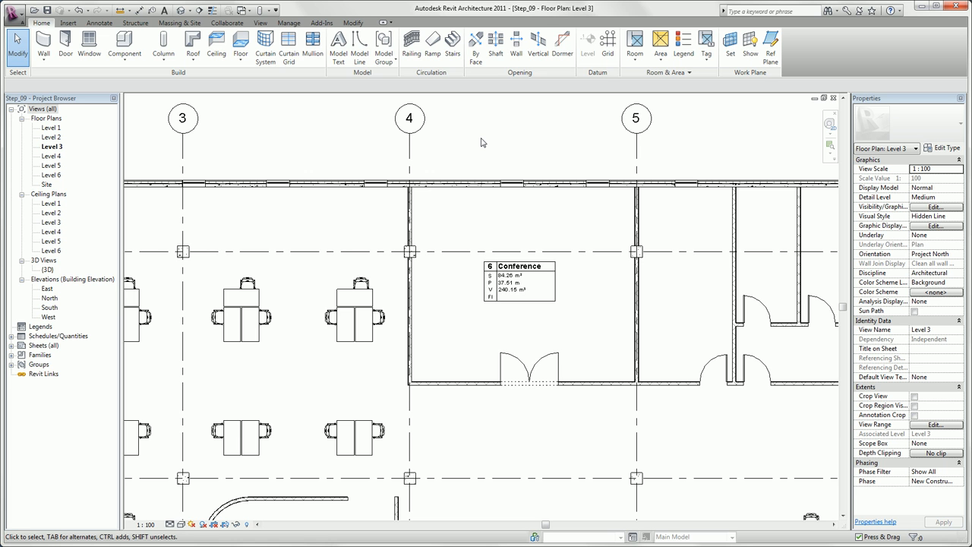
Step: Place the predefined room 2 IT in the enclosed space just past grid 5, beside the Conference room
{"action": "left_click", "coordinate": [635, 44]}
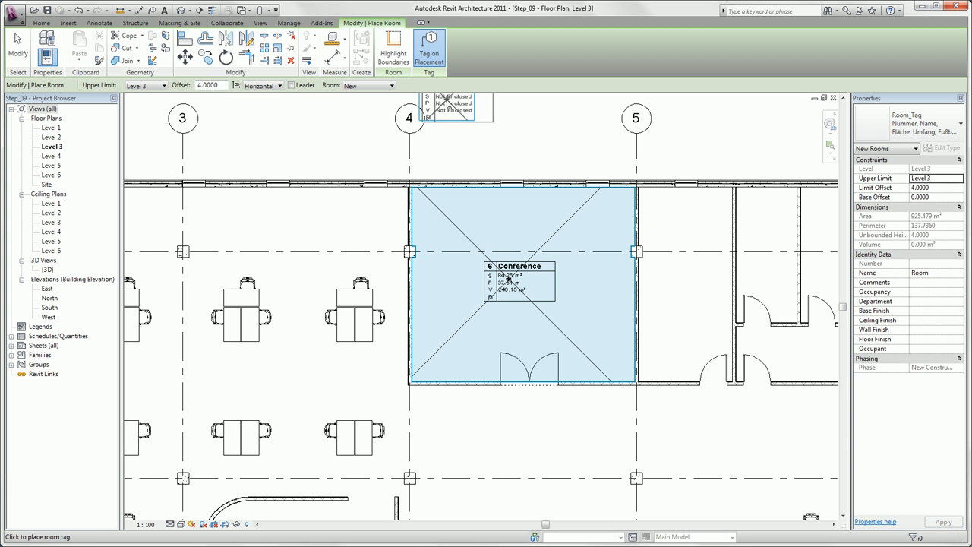
{"action": "left_click", "coordinate": [393, 86]}
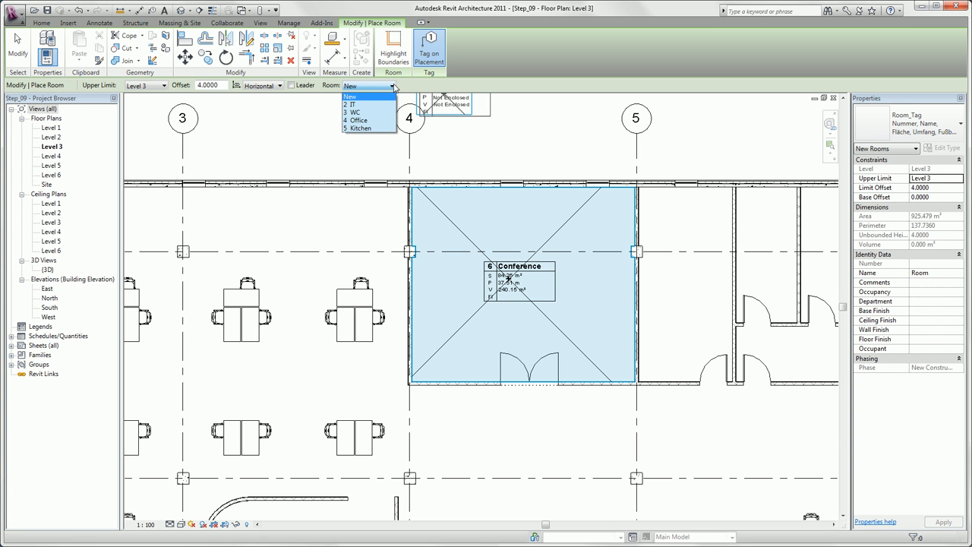
{"action": "left_click", "coordinate": [388, 104]}
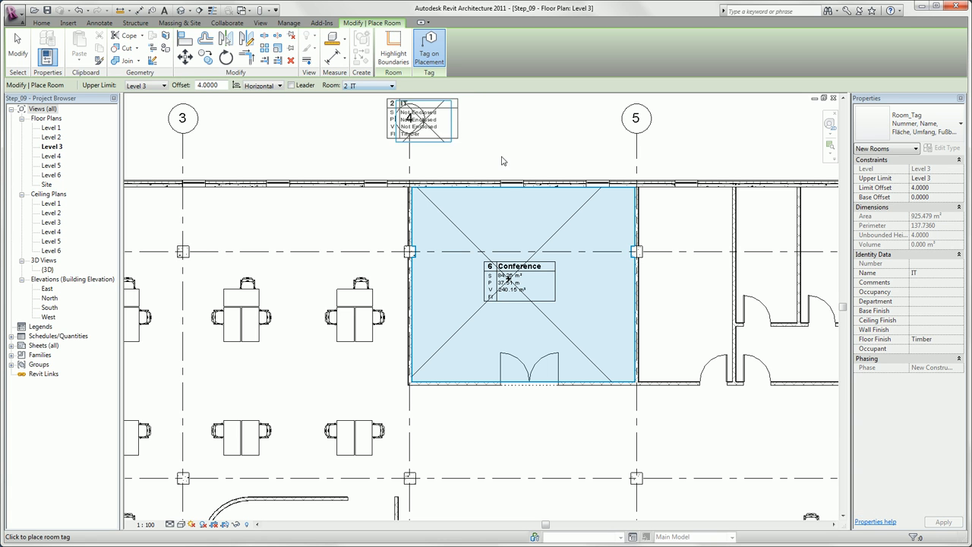
{"action": "left_click", "coordinate": [680, 281]}
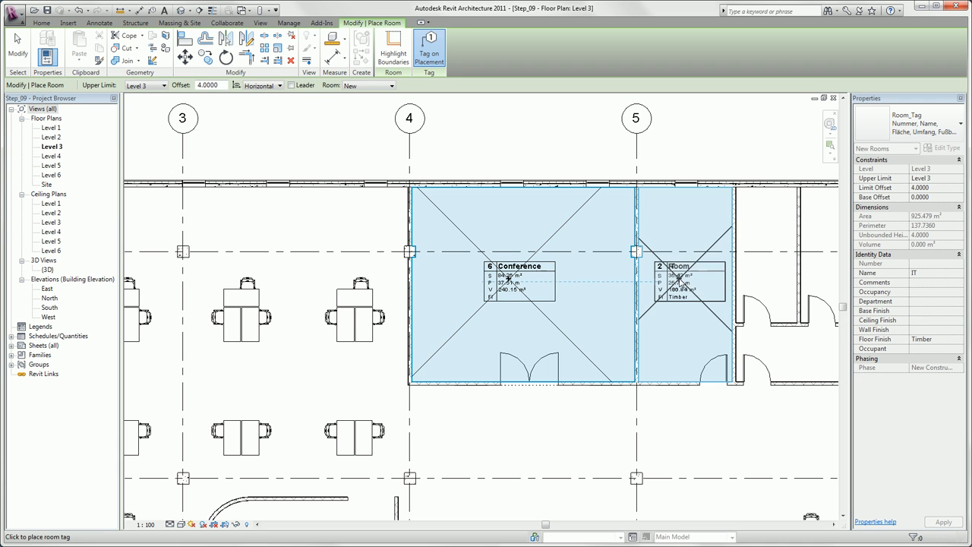
Step: Place the predefined room 3 WC in the anteroom below the two toilet compartments near grid 6
{"action": "left_click", "coordinate": [377, 87]}
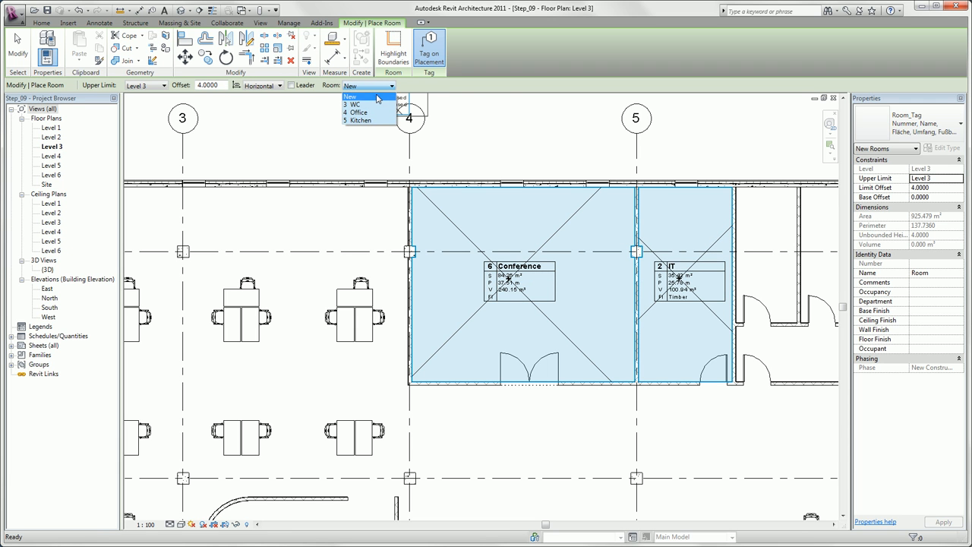
{"action": "left_click", "coordinate": [377, 106]}
{"action": "left_click", "coordinate": [378, 107]}
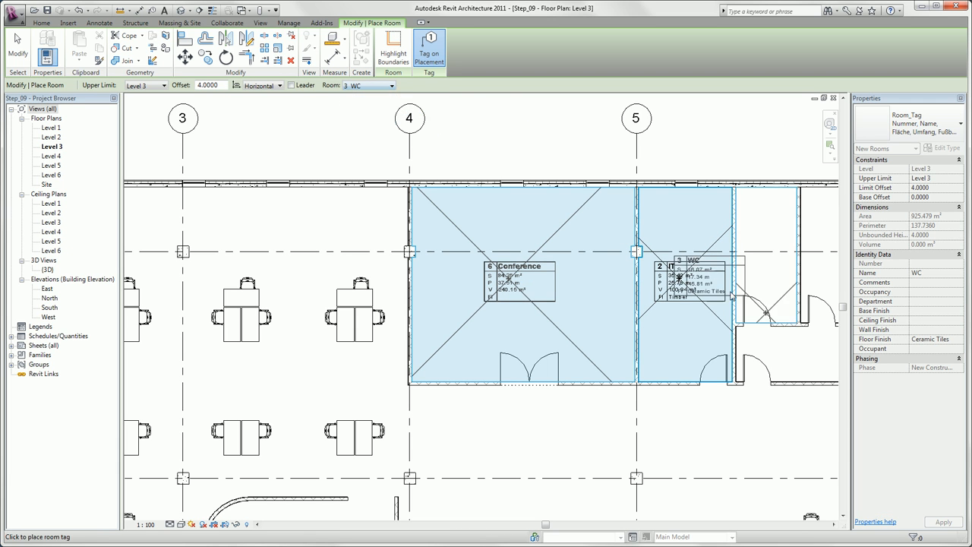
{"action": "left_click", "coordinate": [793, 360]}
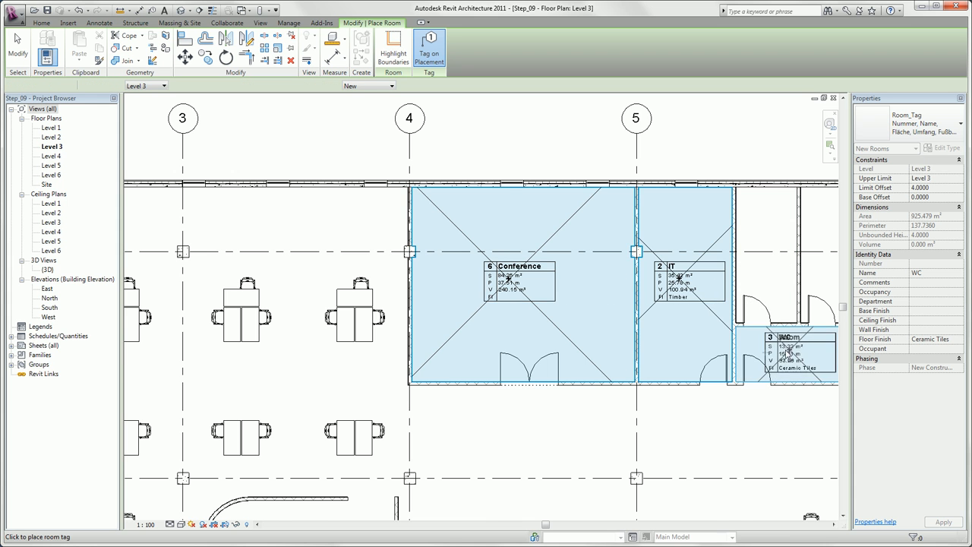
Step: Place the predefined room 4 Office in the open desk area between grids 4 and 5, below grid C
{"action": "scroll", "coordinate": [761, 346], "scroll_direction": "down", "scroll_amount": 3}
{"action": "left_click", "coordinate": [372, 86]}
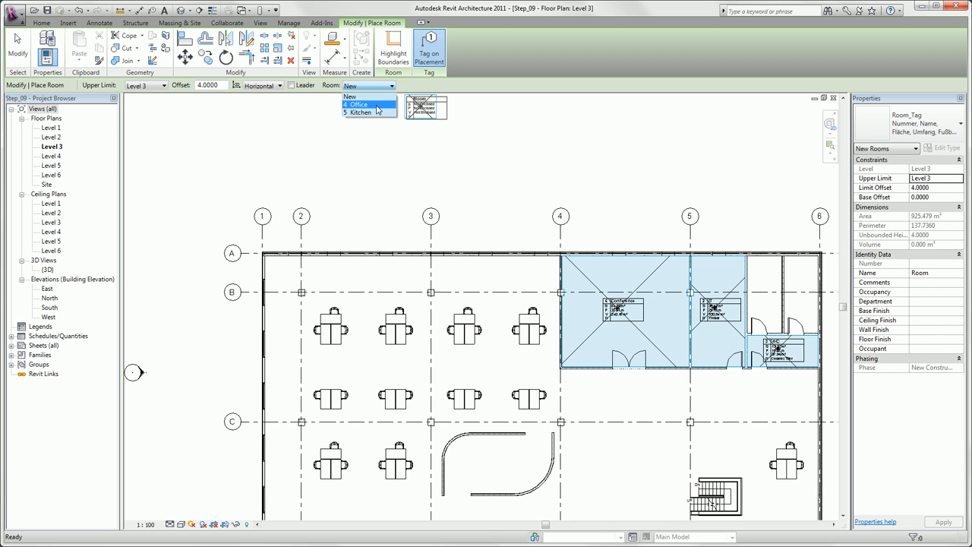
{"action": "left_click", "coordinate": [377, 105]}
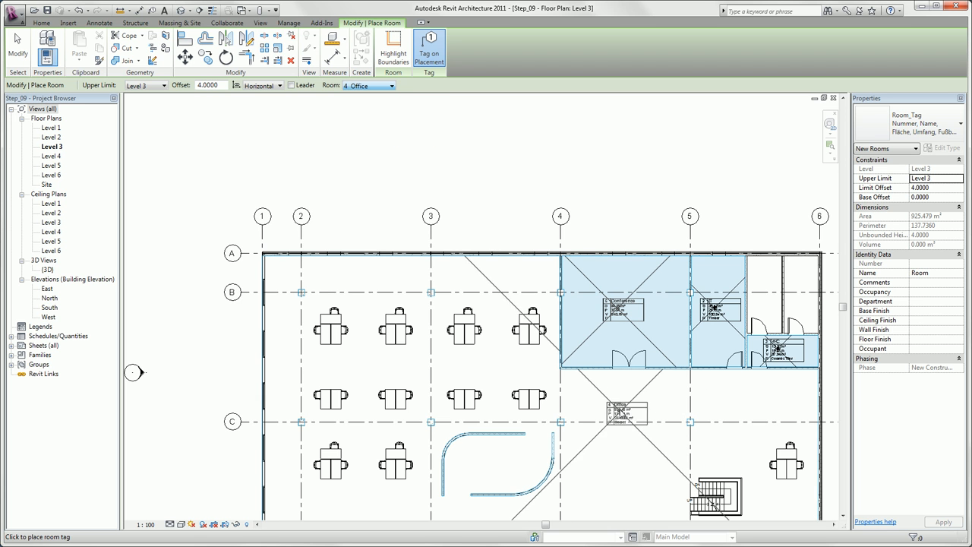
{"action": "left_click", "coordinate": [609, 446]}
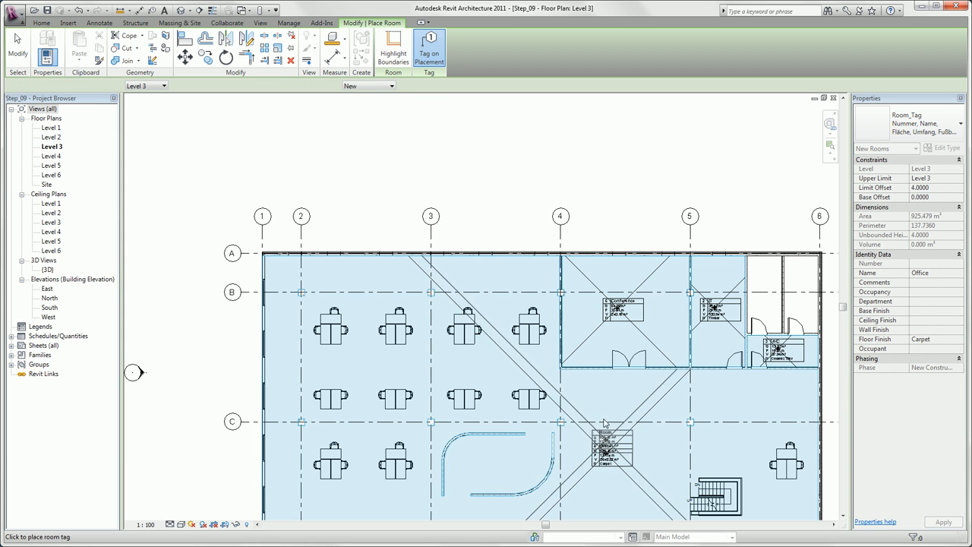
{"action": "key", "text": "Escape"}
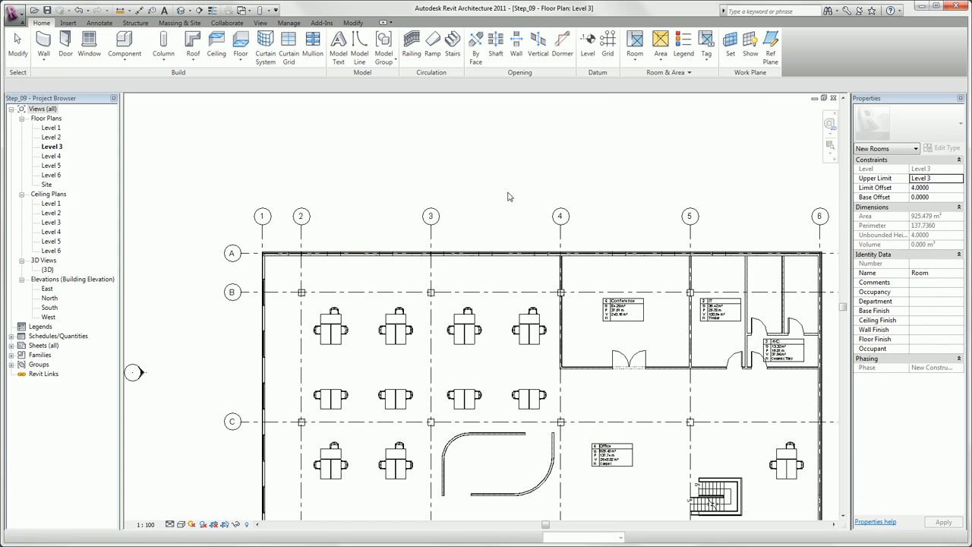
Step: Turn off Room Bounding for the two inner partition walls of the WC area
{"action": "scroll", "coordinate": [771, 397], "scroll_direction": "up", "scroll_amount": 2}
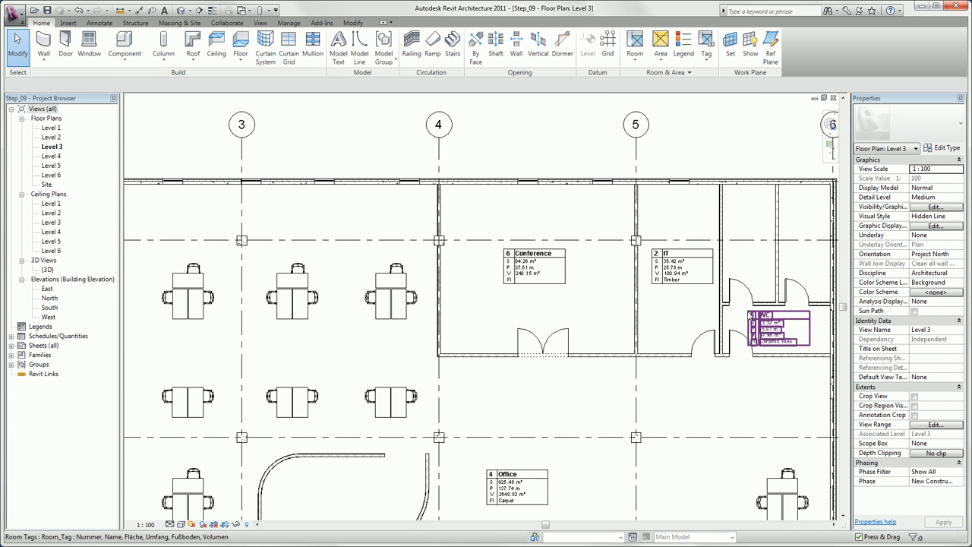
{"action": "left_click", "coordinate": [748, 326]}
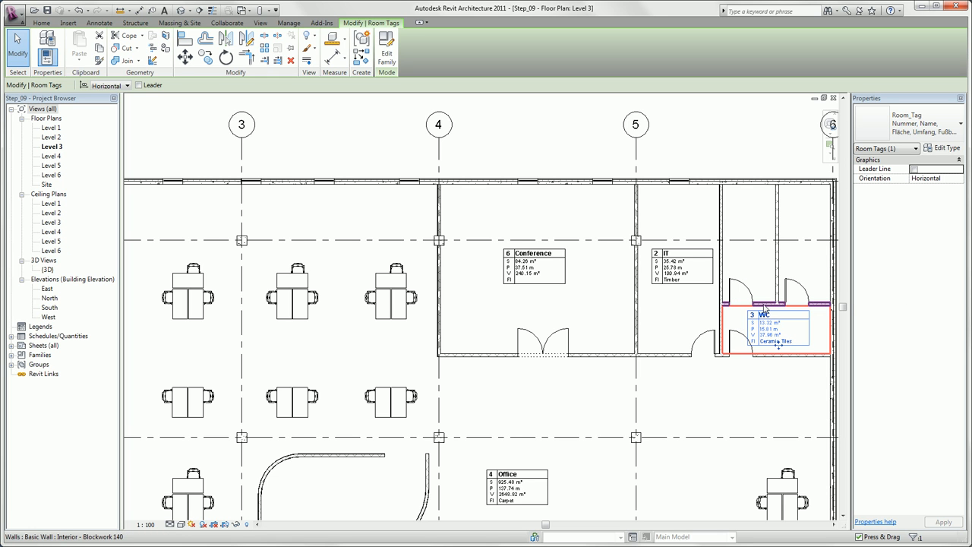
{"action": "left_click", "coordinate": [764, 304]}
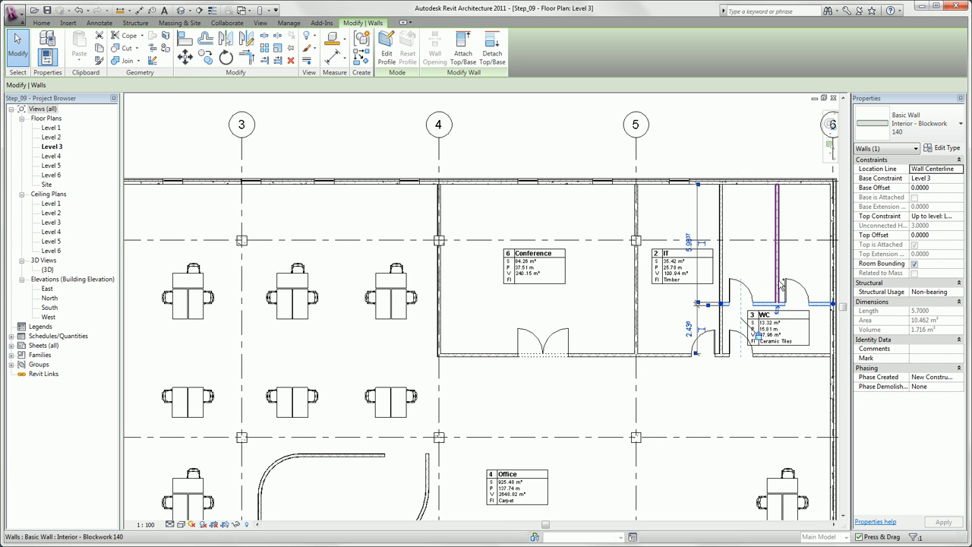
{"action": "left_click", "coordinate": [777, 284], "text": "ctrl"}
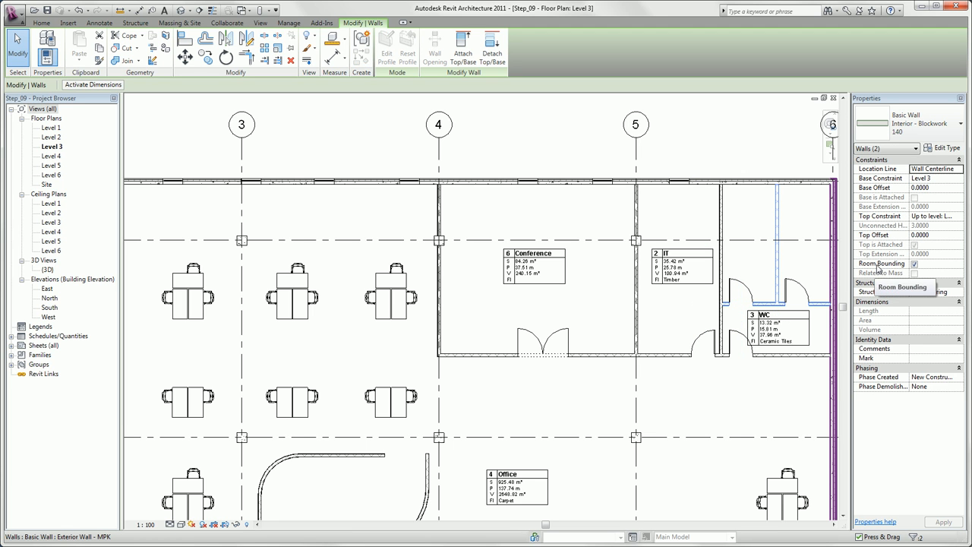
{"action": "left_click", "coordinate": [914, 264]}
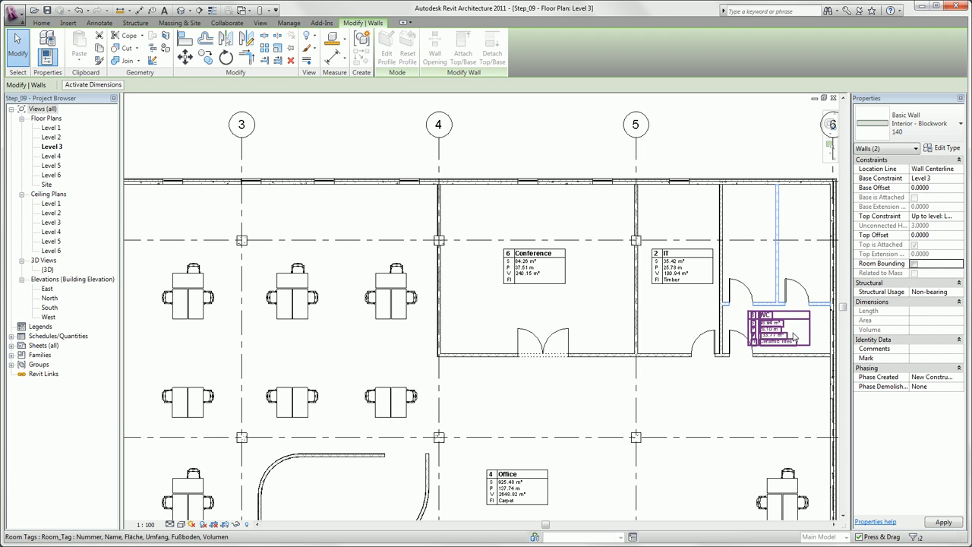
{"action": "left_click", "coordinate": [818, 335]}
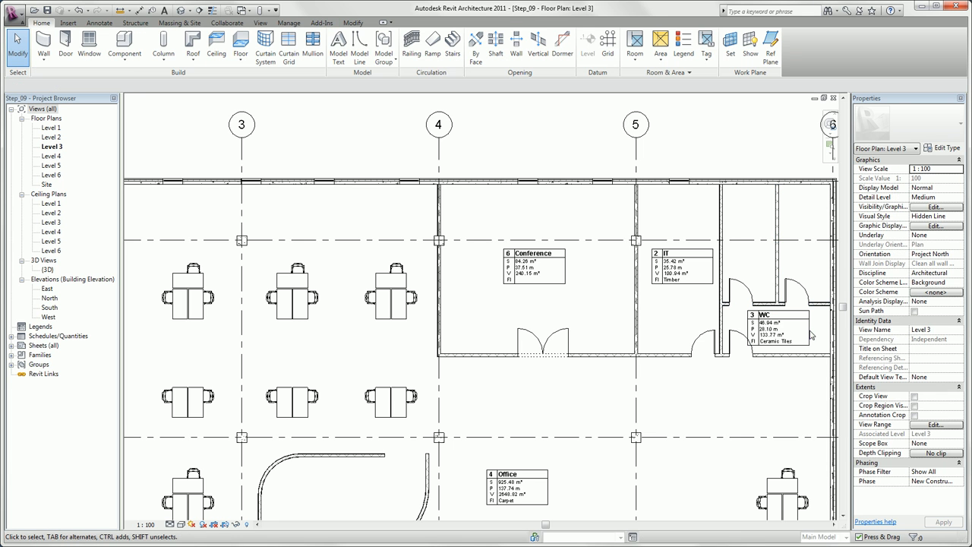
Step: Check the boundary of the WC room and the extent of the Office room around the curved walls
{"action": "left_click", "coordinate": [791, 321]}
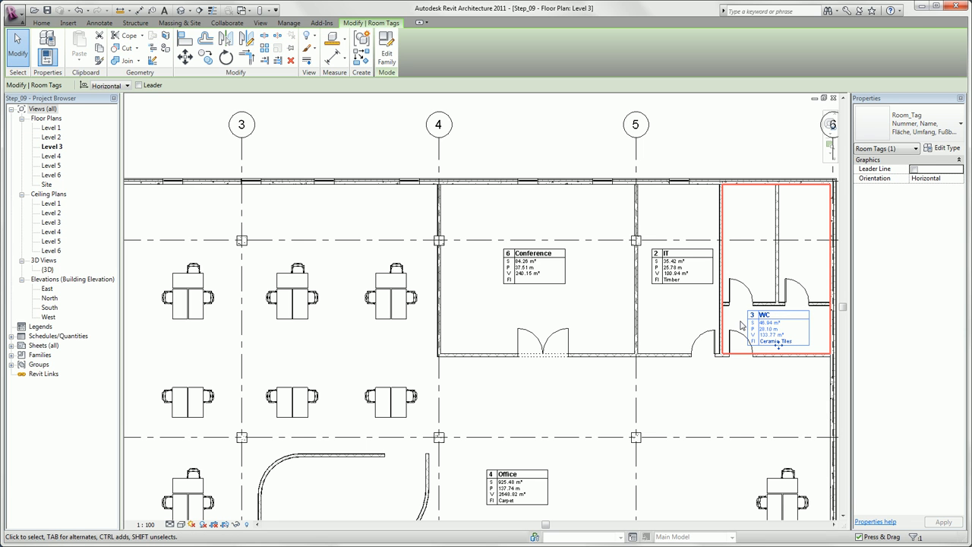
{"action": "left_click", "coordinate": [739, 382]}
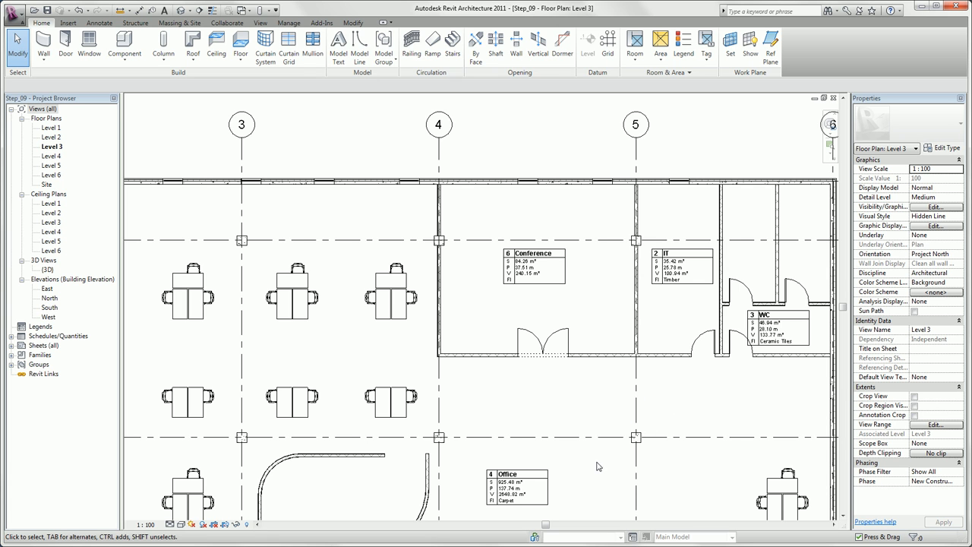
{"action": "left_click", "coordinate": [531, 458]}
{"action": "middle_click_drag", "start_coordinate": [552, 457], "coordinate": [651, 278]}
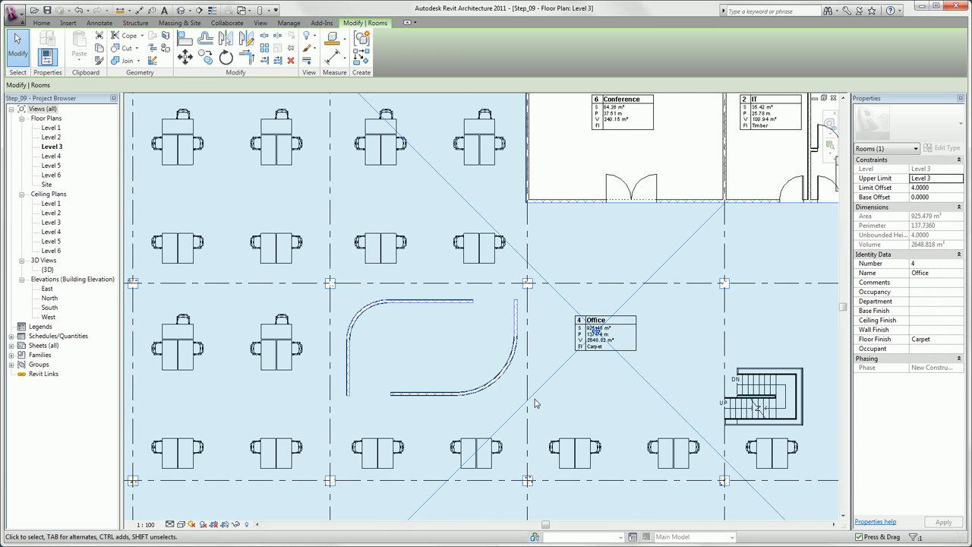
{"action": "left_click", "coordinate": [433, 334]}
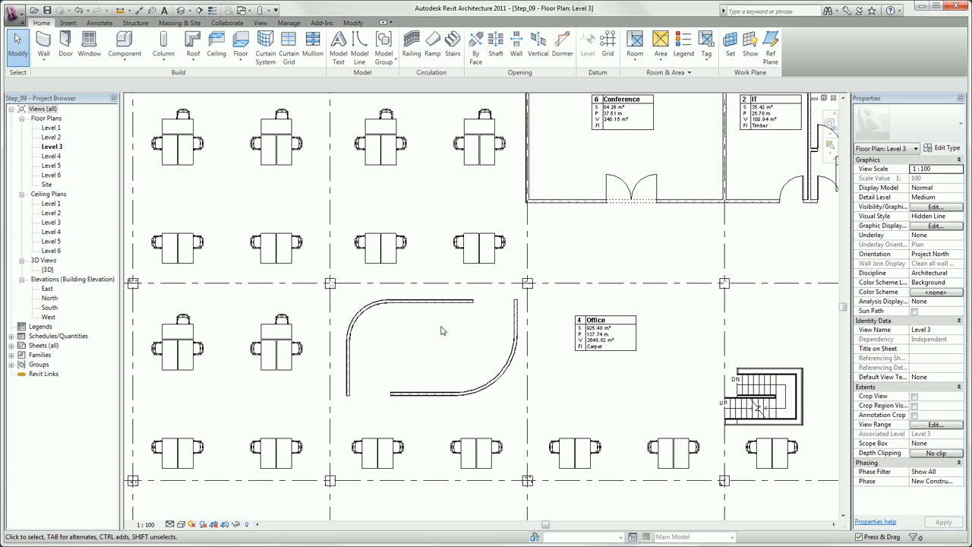
Step: Draw room separation lines across both openings of the curved-wall enclosure and check the Office room's new extent
{"action": "left_click", "coordinate": [633, 63]}
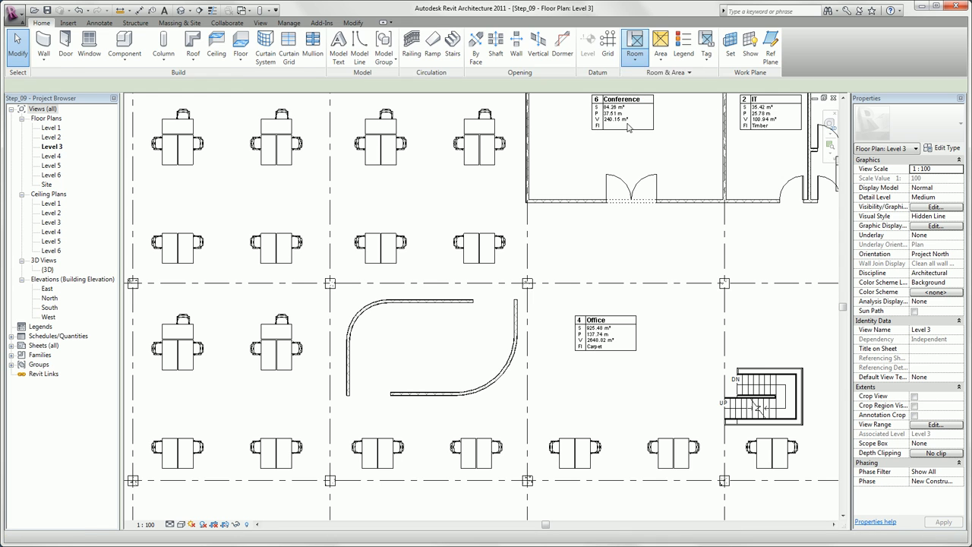
{"action": "left_click", "coordinate": [472, 301]}
{"action": "left_click", "coordinate": [515, 301]}
{"action": "key", "text": "Escape"}
{"action": "left_click", "coordinate": [389, 393]}
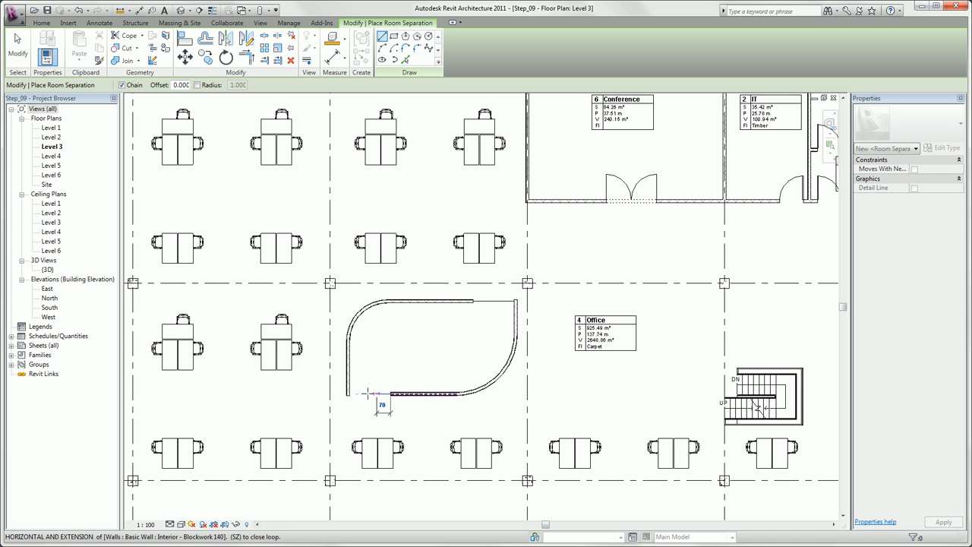
{"action": "left_click", "coordinate": [347, 394]}
{"action": "key", "text": "Escape"}
{"action": "key", "text": "Escape"}
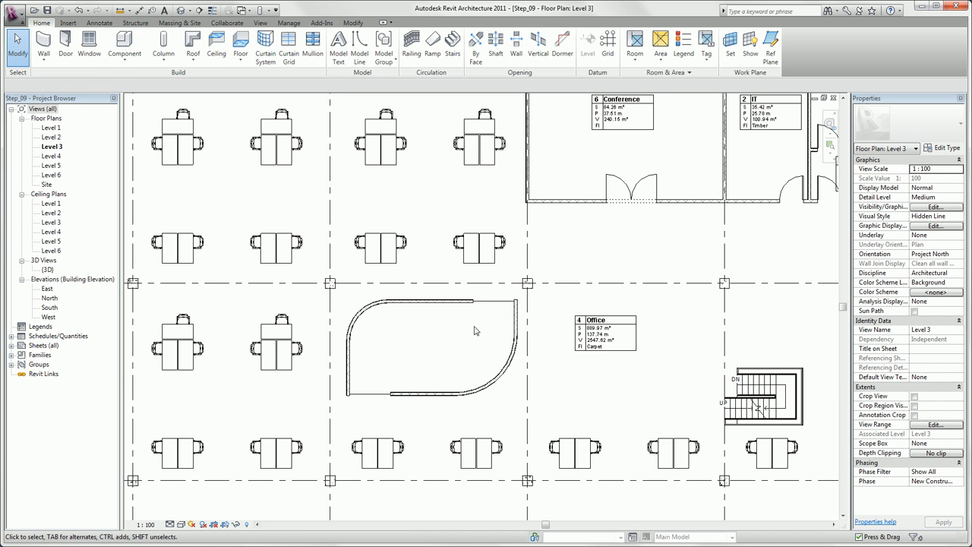
{"action": "left_click", "coordinate": [473, 333]}
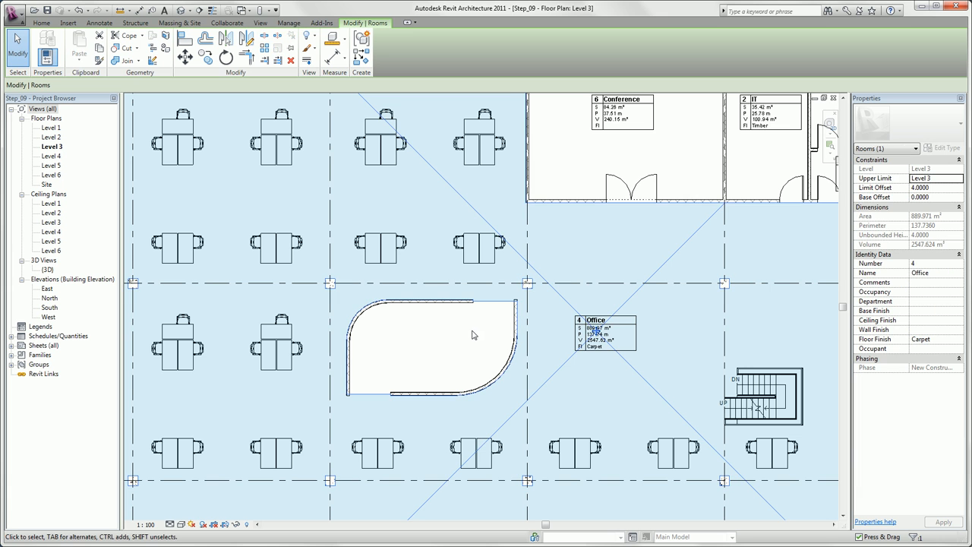
{"action": "left_click", "coordinate": [434, 354]}
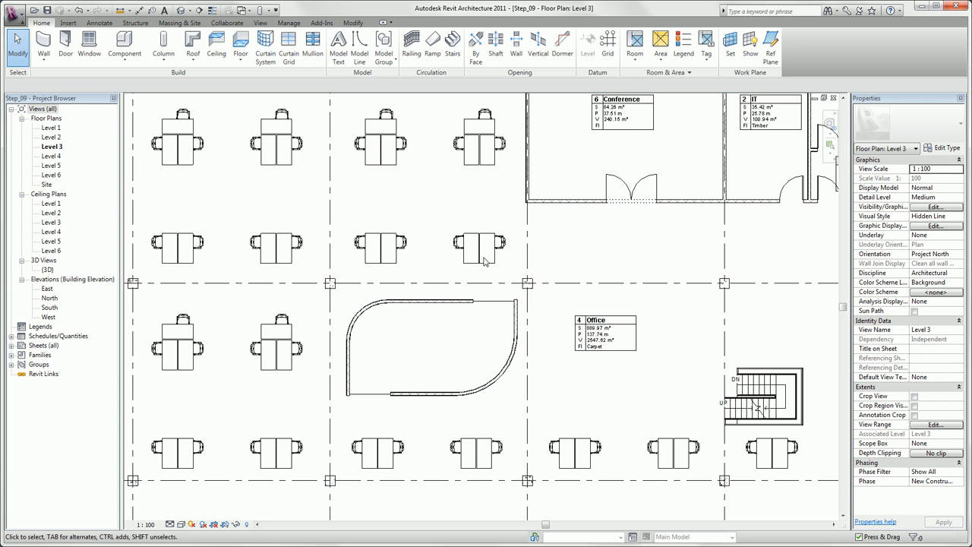
Step: Place the predefined room 5 Kitchen inside the curved-wall enclosure between grids 3 and 4
{"action": "left_click", "coordinate": [640, 40]}
{"action": "left_click", "coordinate": [392, 85]}
{"action": "left_click", "coordinate": [370, 102]}
{"action": "left_click", "coordinate": [438, 348]}
{"action": "key", "text": "Escape"}
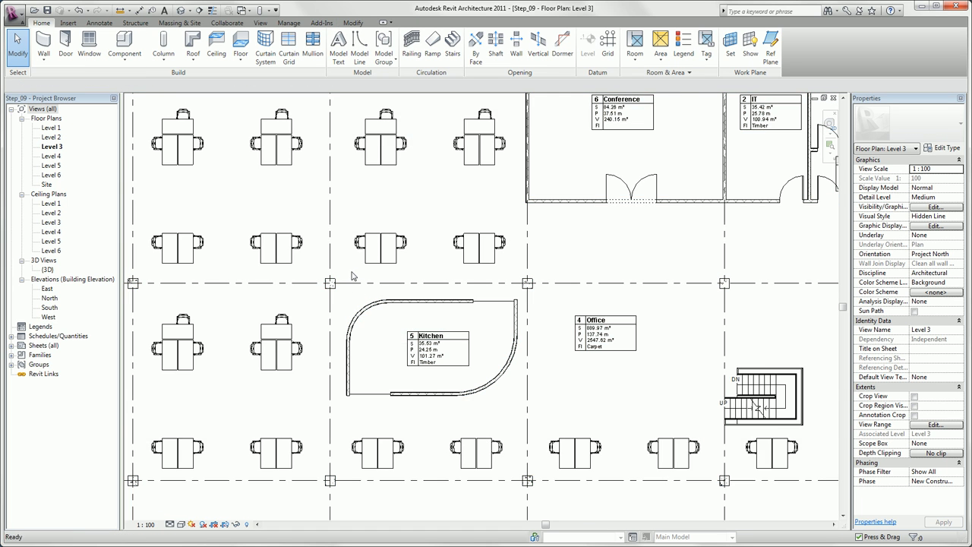
Step: Apply the Name color scheme for rooms to the Level 3 floor plan
{"action": "key", "text": "z"}
{"action": "key", "text": "f"}
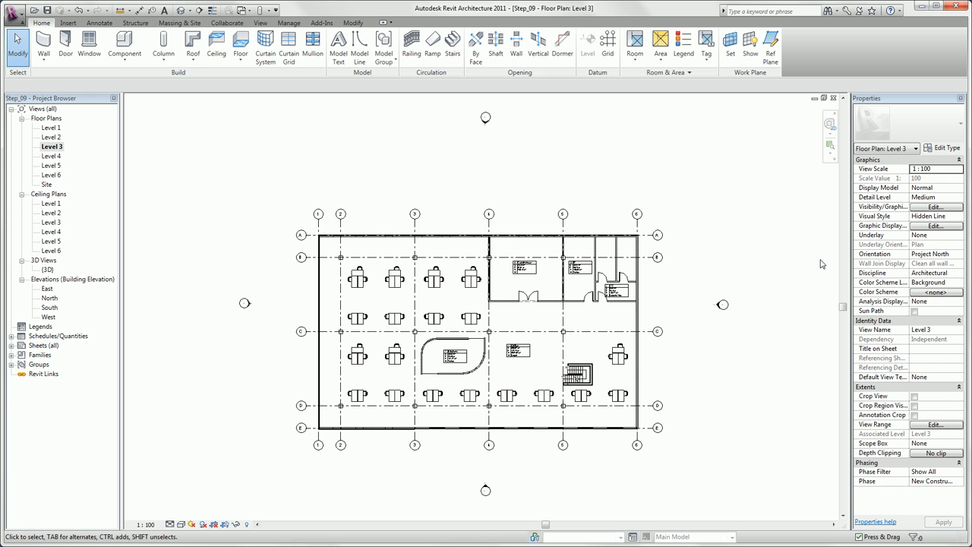
{"action": "left_click", "coordinate": [945, 295]}
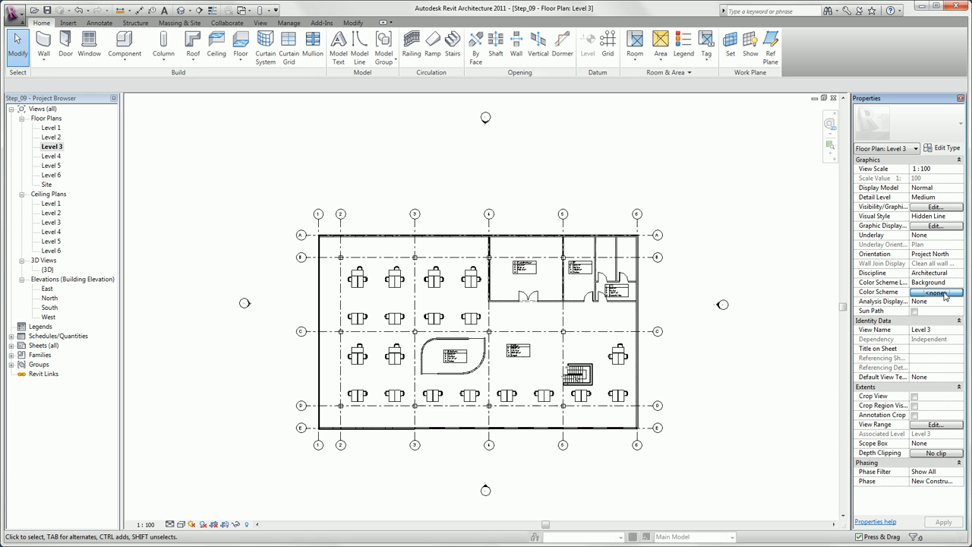
{"action": "left_click", "coordinate": [191, 244]}
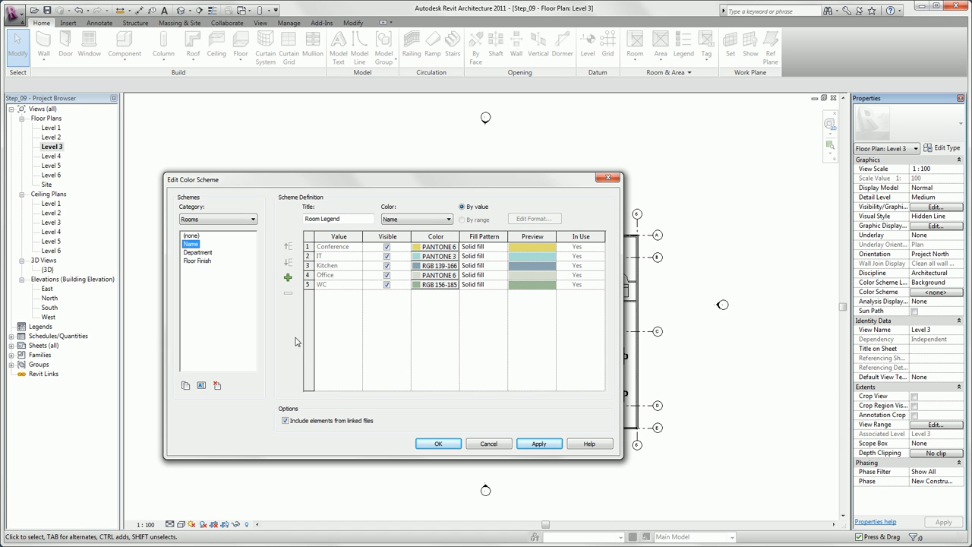
{"action": "left_click", "coordinate": [426, 444]}
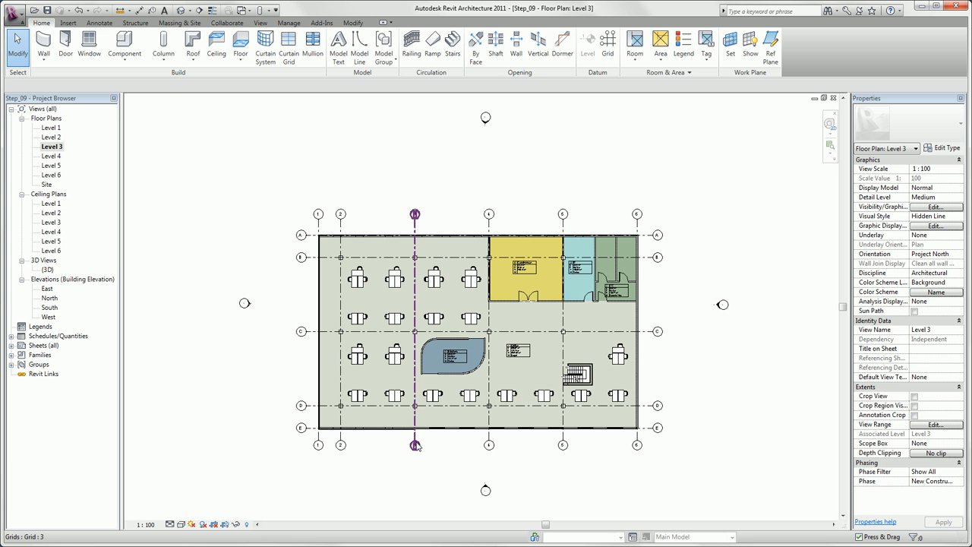
Step: Place a color scheme legend outside the building beside grid 6, between grids B and C
{"action": "scroll", "coordinate": [417, 447], "scroll_direction": "up", "scroll_amount": 1}
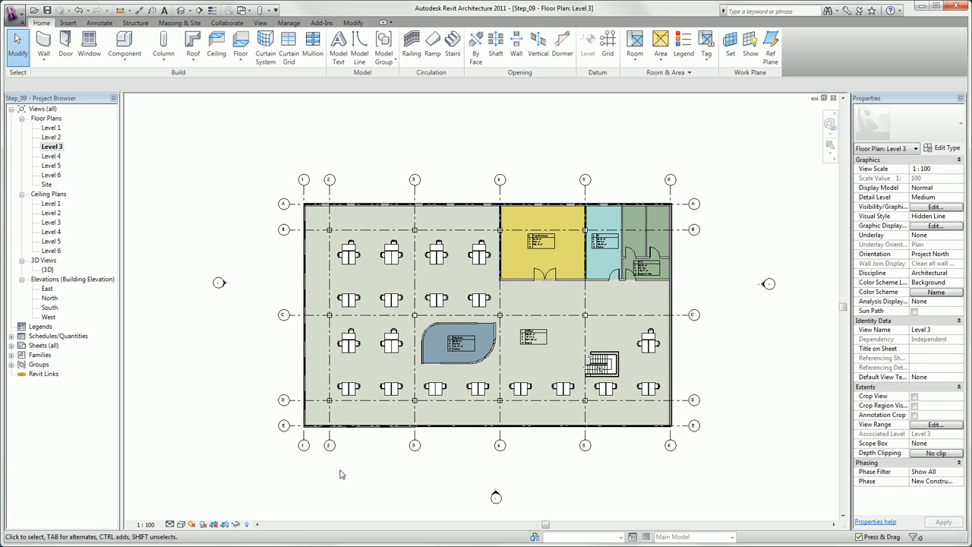
{"action": "left_click", "coordinate": [684, 67]}
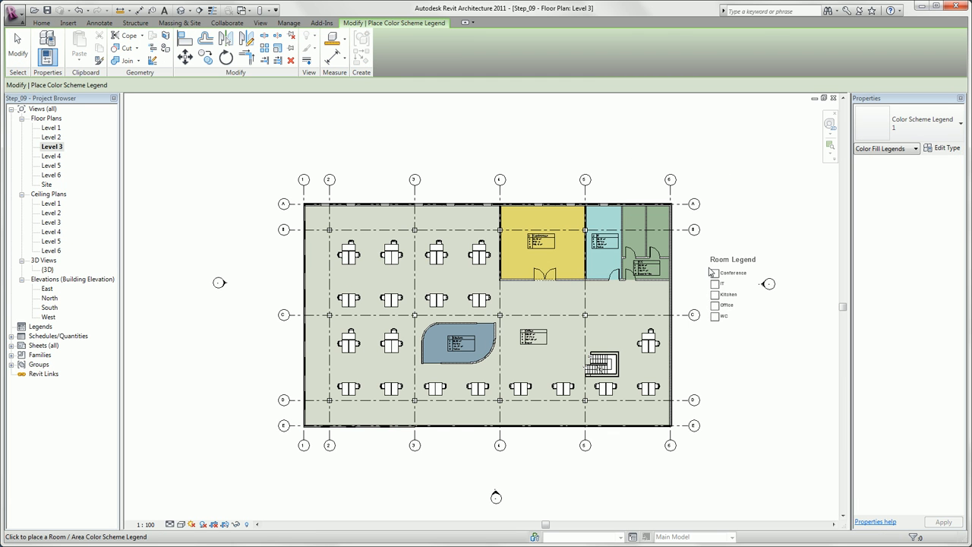
{"action": "left_click", "coordinate": [687, 253]}
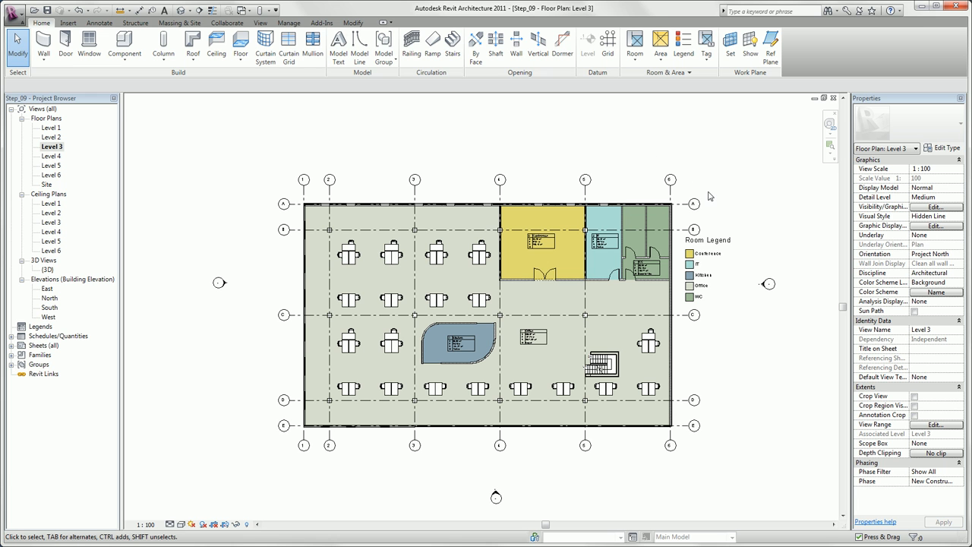
Step: Switch the floor plan's room color scheme to Floor Finish
{"action": "left_click", "coordinate": [922, 292]}
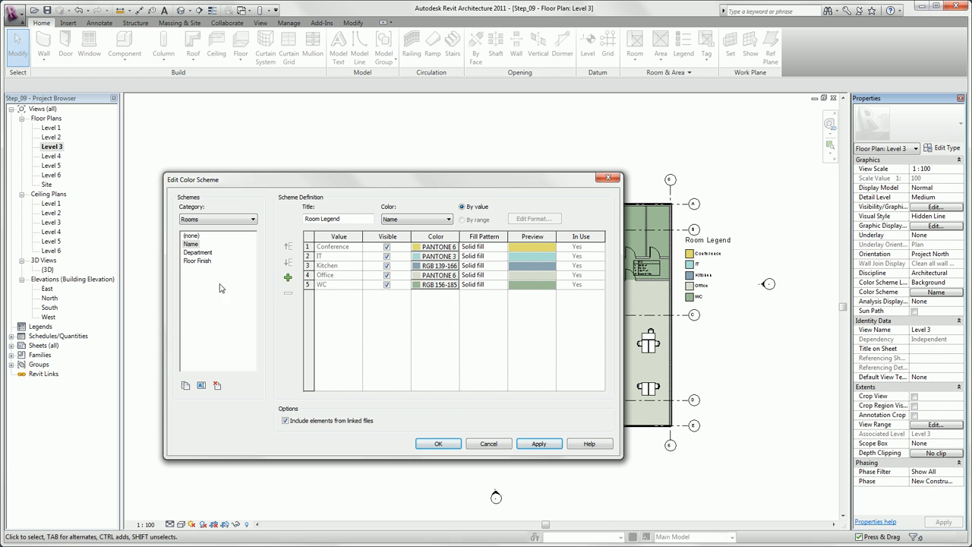
{"action": "left_click", "coordinate": [197, 261]}
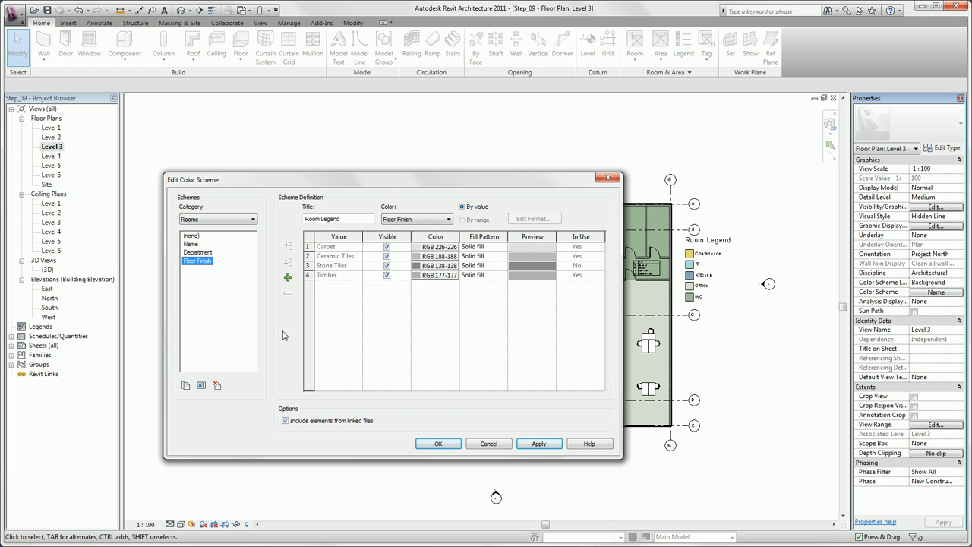
{"action": "left_click", "coordinate": [440, 446]}
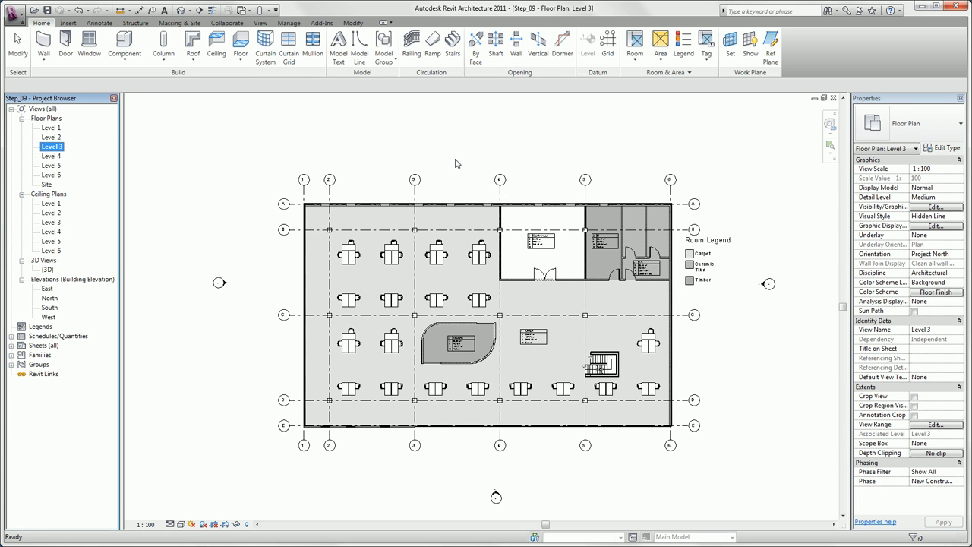
Step: Open the Room Schedule and tile it with the Level 3 floor plan, fitting the whole plan in its window
{"action": "left_click", "coordinate": [11, 336]}
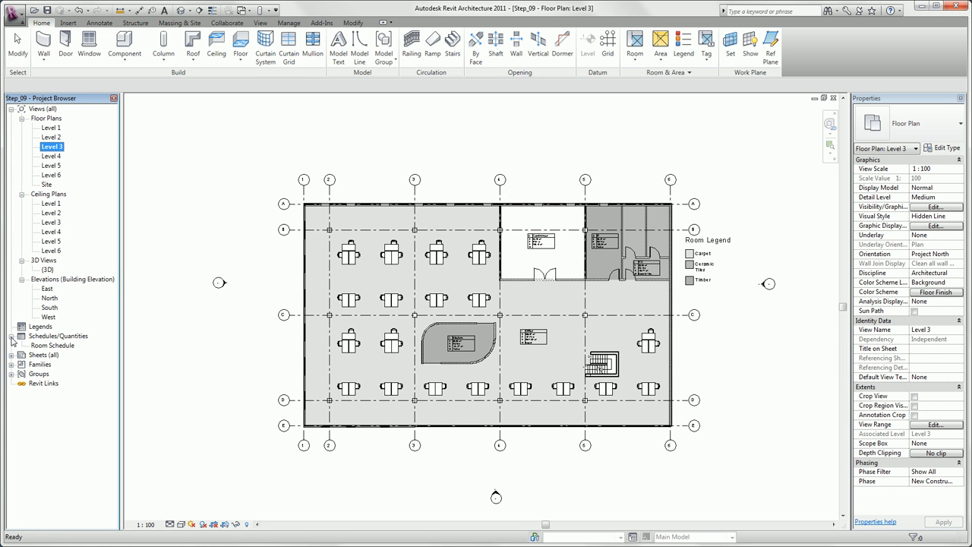
{"action": "double_click", "coordinate": [53, 345]}
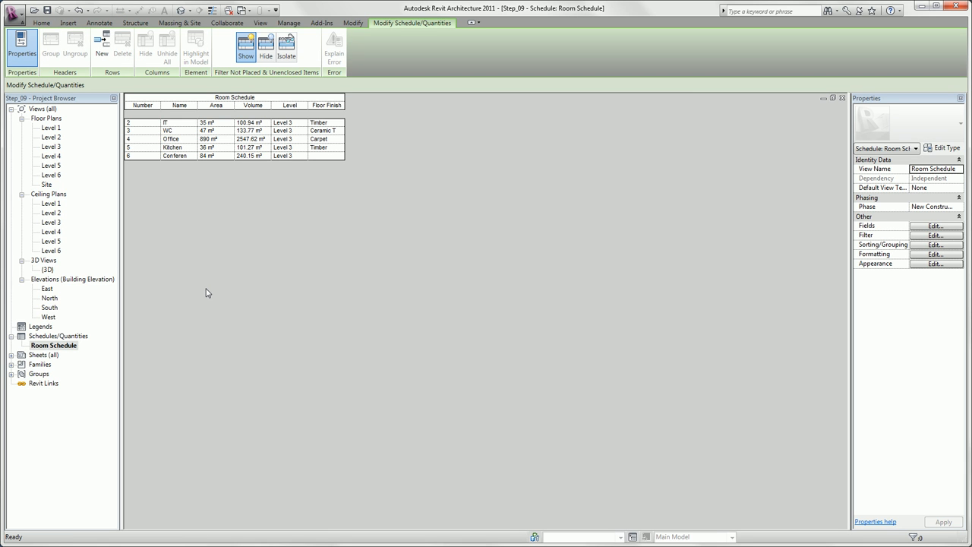
{"action": "left_click", "coordinate": [261, 23]}
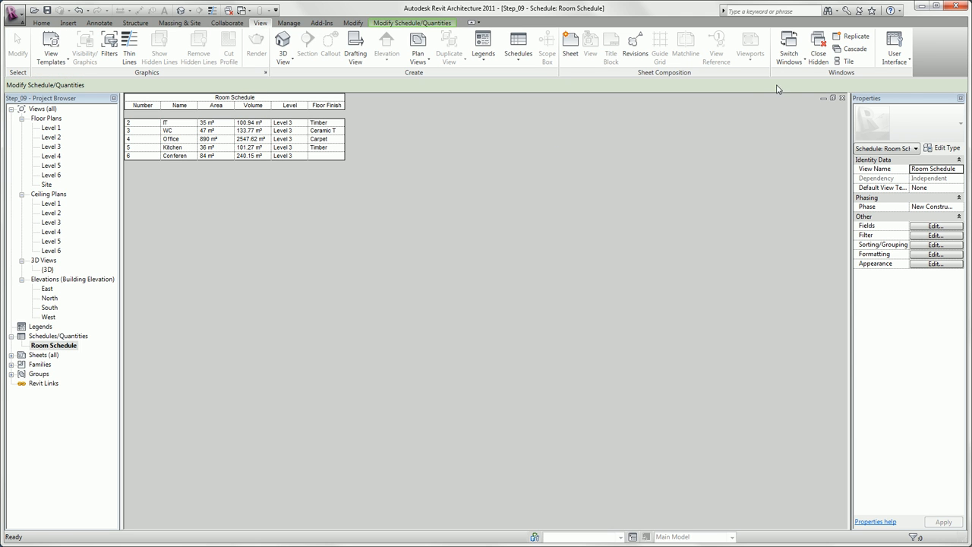
{"action": "left_click", "coordinate": [846, 62]}
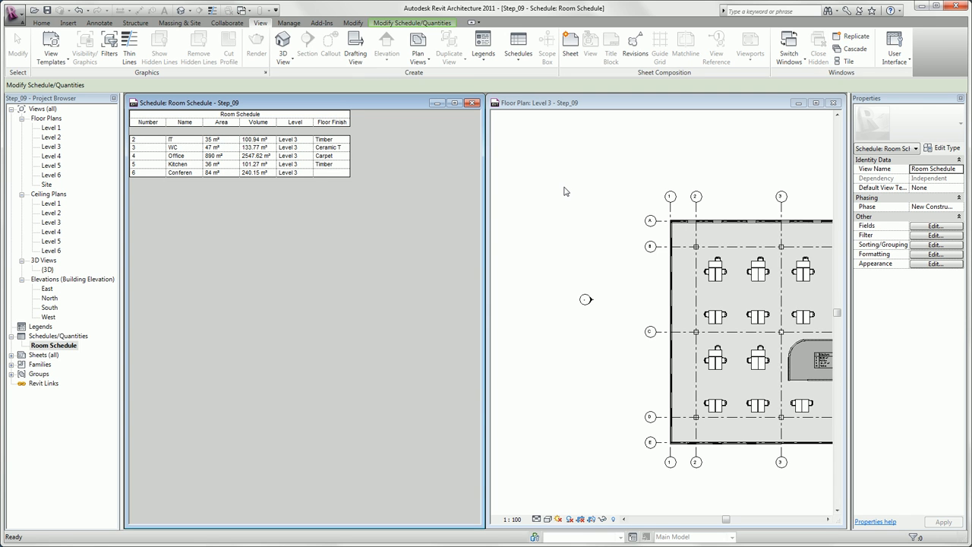
{"action": "key", "text": "z"}
{"action": "key", "text": "a"}
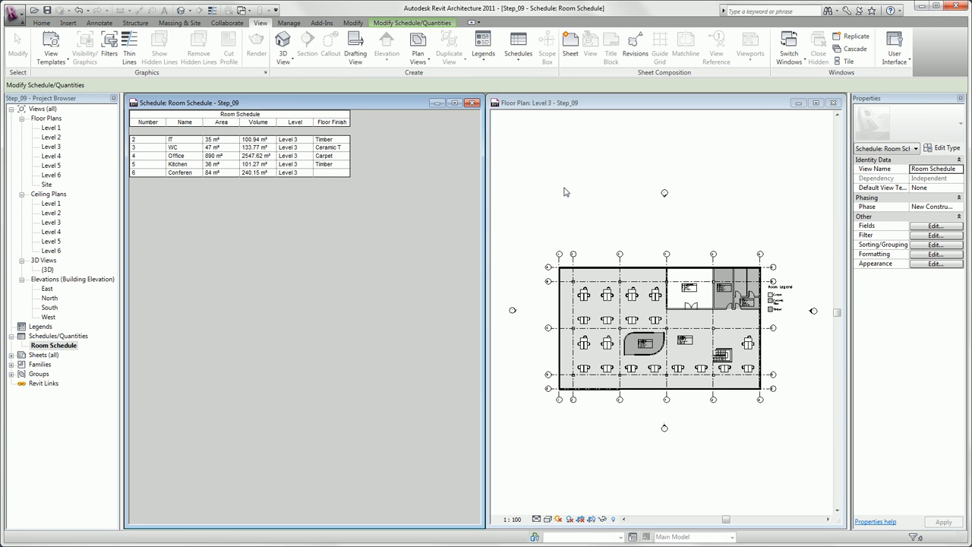
Step: Set the Conference room's floor finish to Stone Tiles in the schedule and check the colored plan and legend
{"action": "left_click", "coordinate": [345, 173]}
{"action": "left_click", "coordinate": [346, 173]}
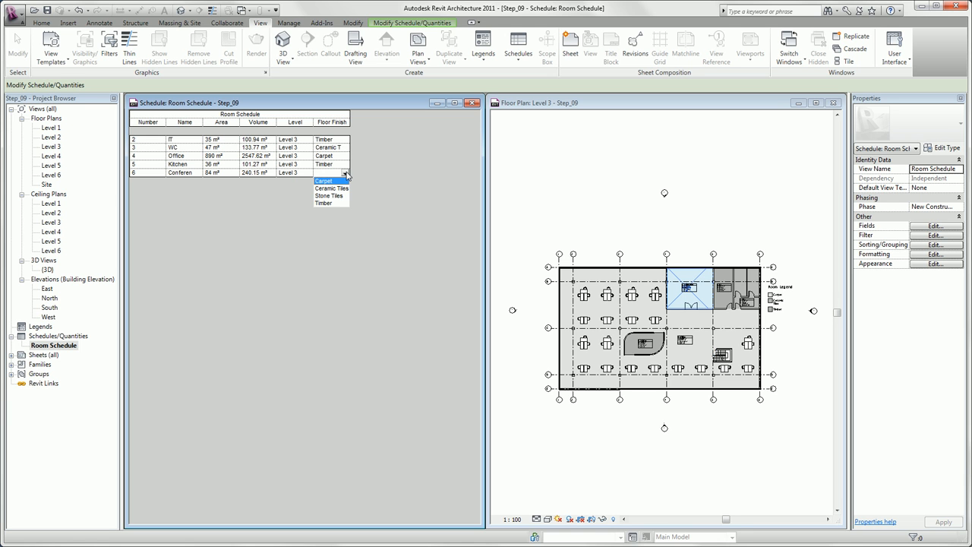
{"action": "left_click", "coordinate": [339, 196]}
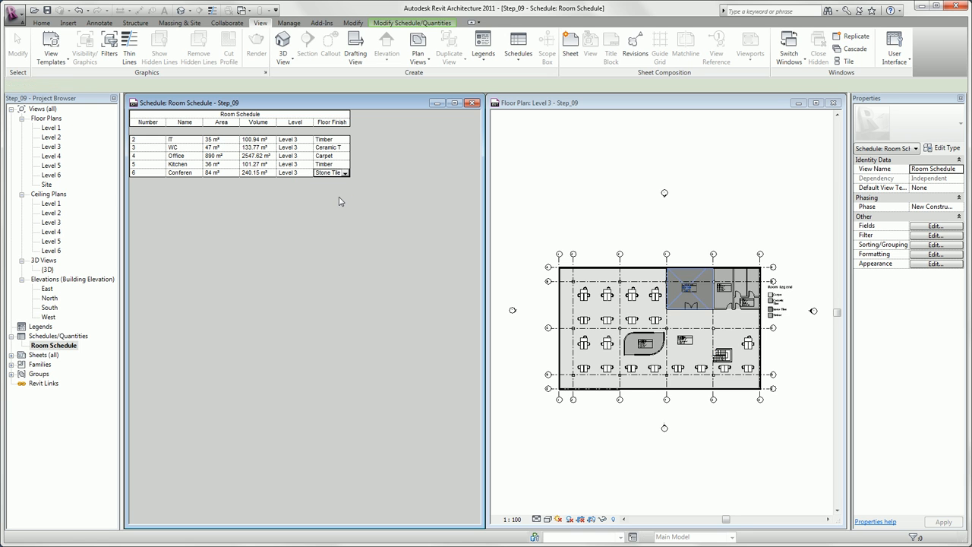
{"action": "scroll", "coordinate": [703, 315], "scroll_direction": "up", "scroll_amount": 3}
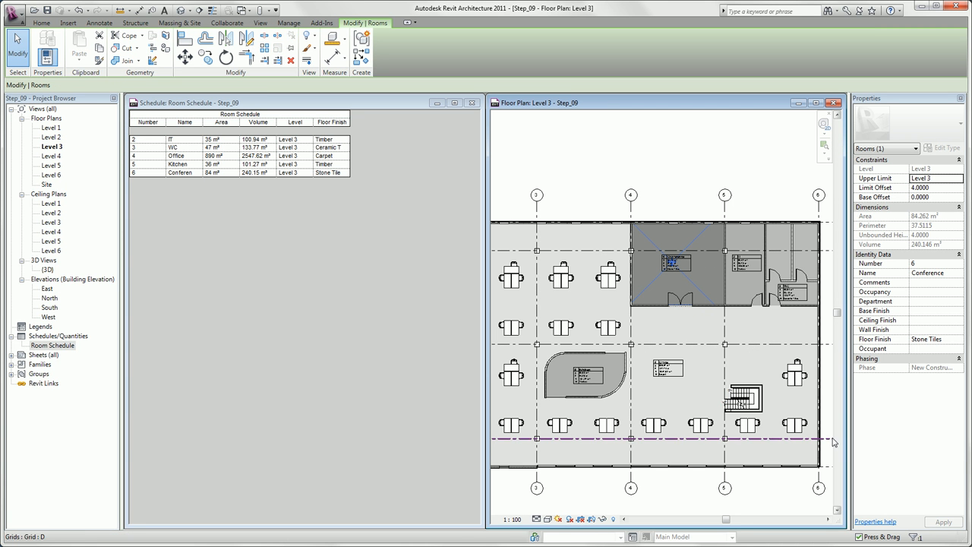
{"action": "middle_click_drag", "start_coordinate": [831, 420], "coordinate": [762, 411]}
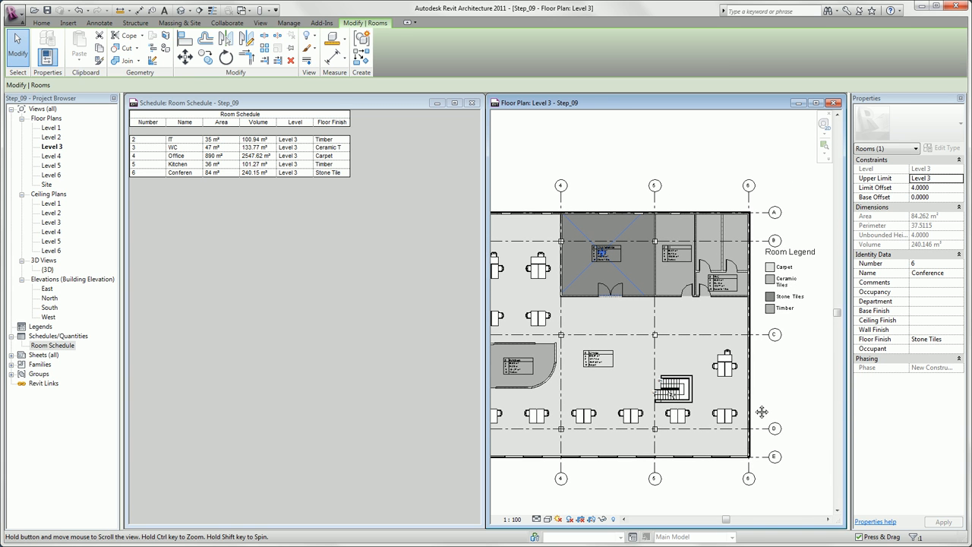